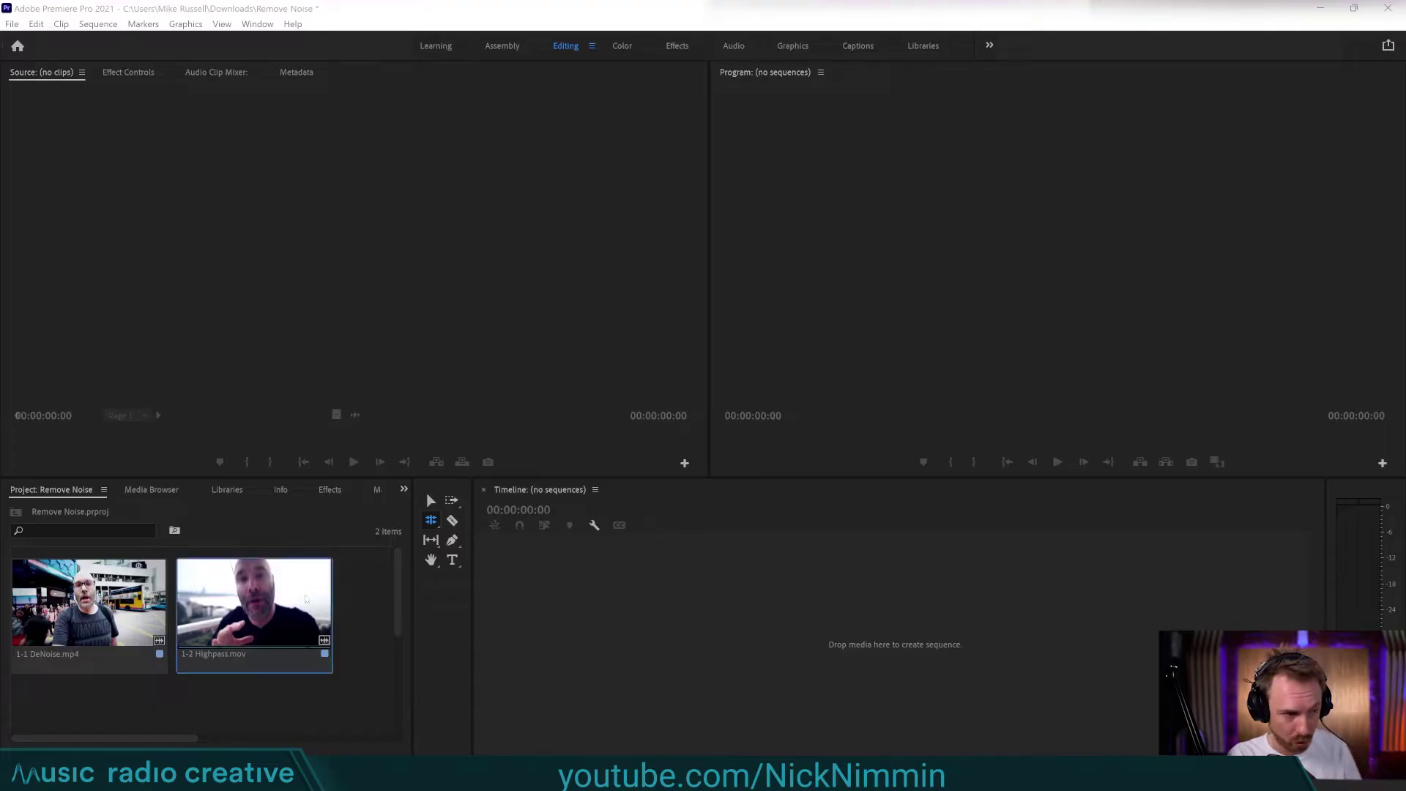
Build a sequence from 1-1 DeNoise.mp4, preview its noisy audio, then enter the Audio workspace.
click(97, 607)
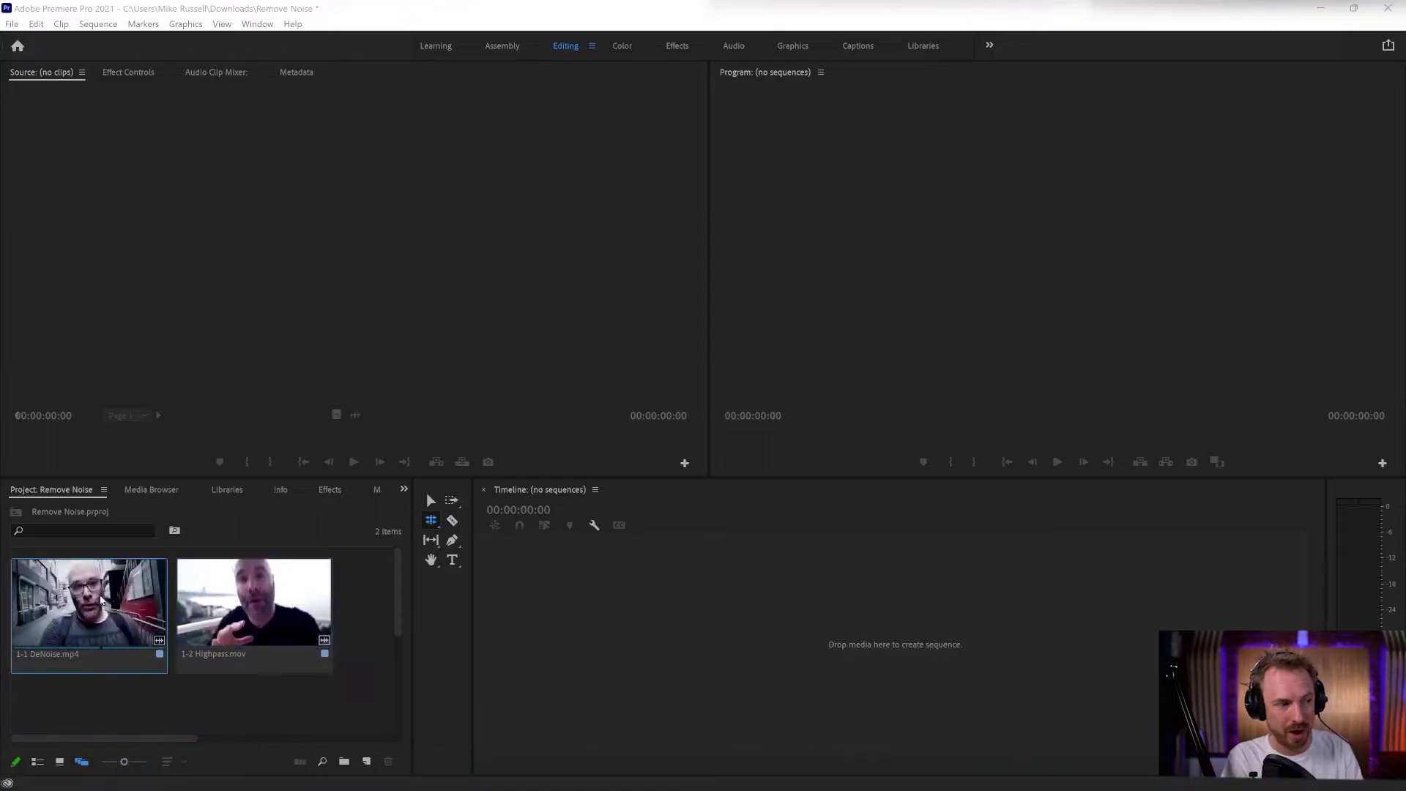
drag(148, 599, 564, 626)
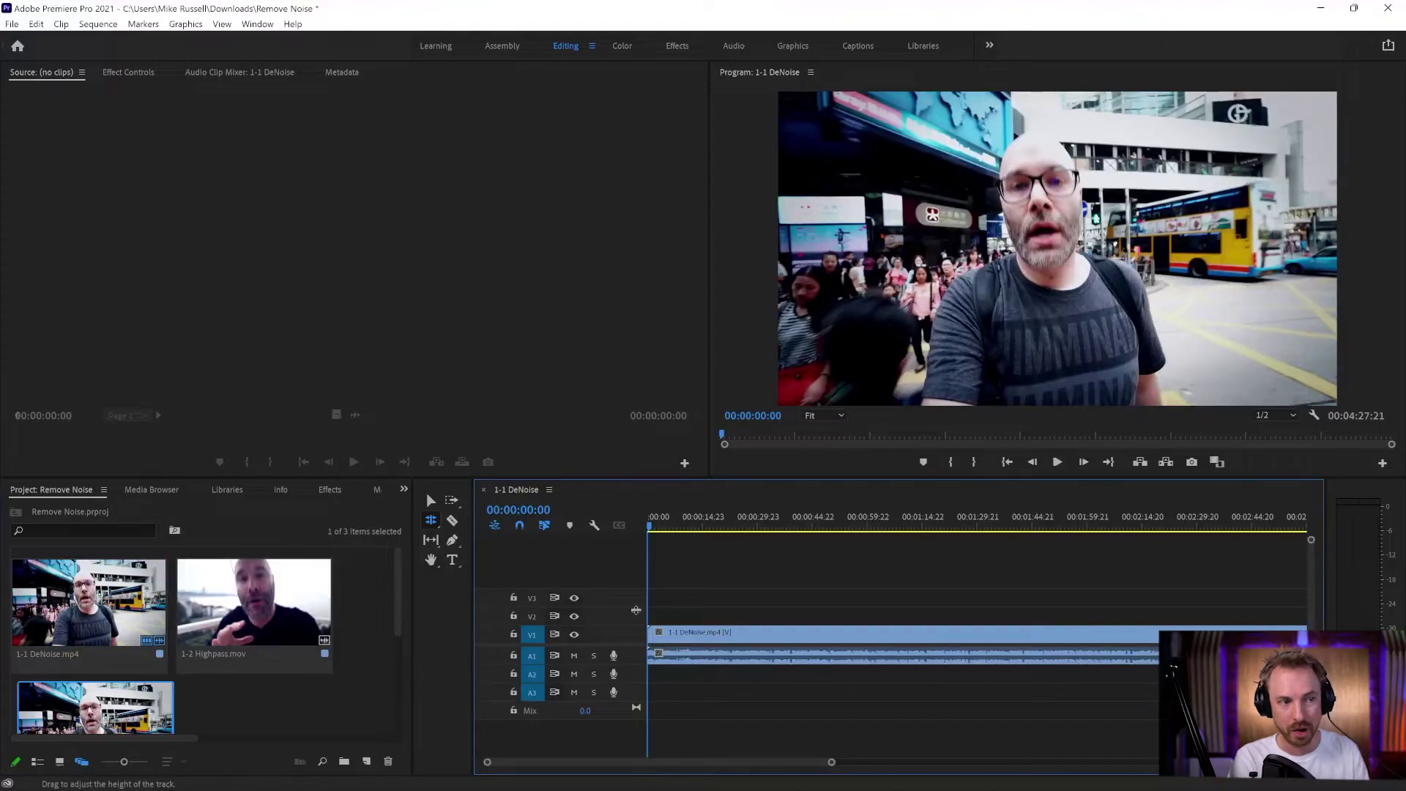
key(space)
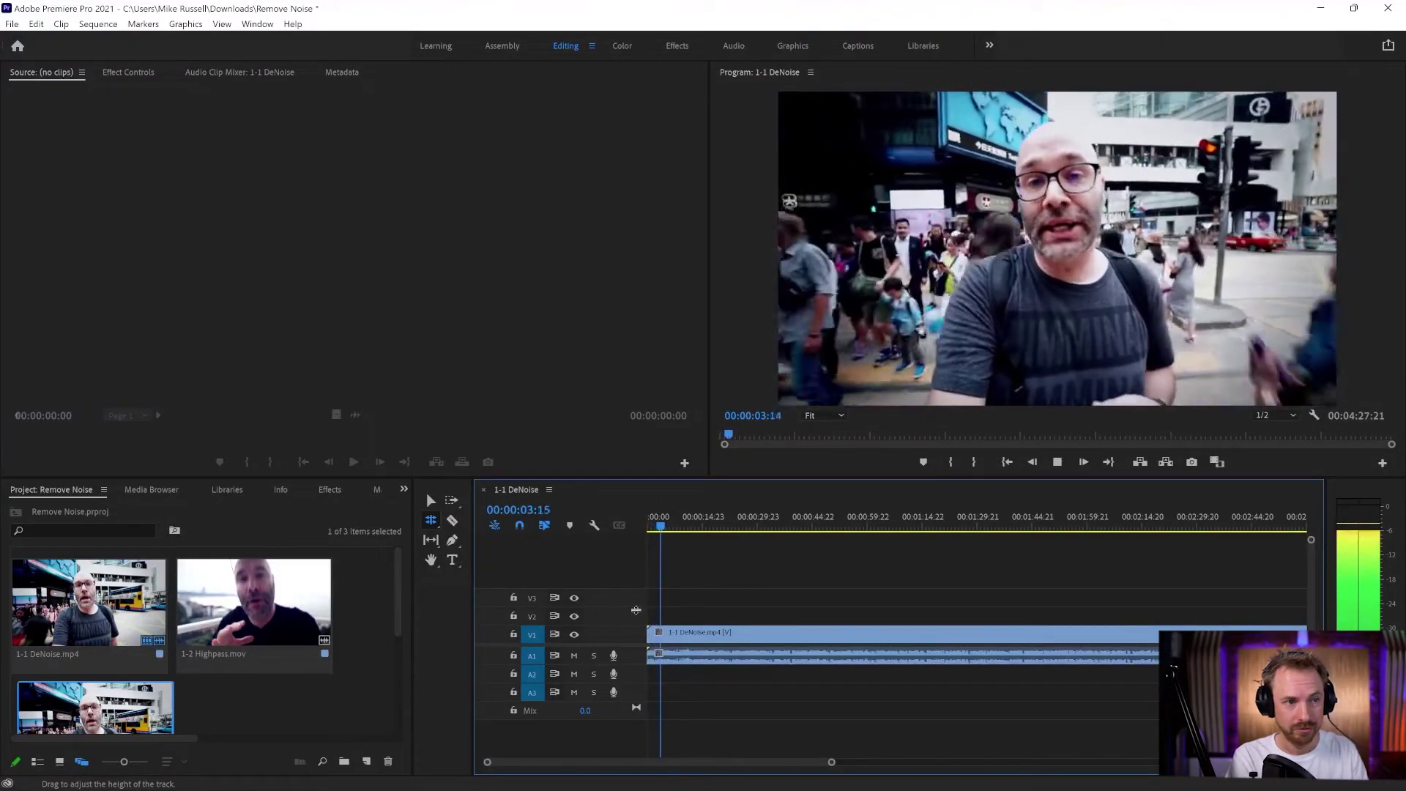
key(space)
click(647, 525)
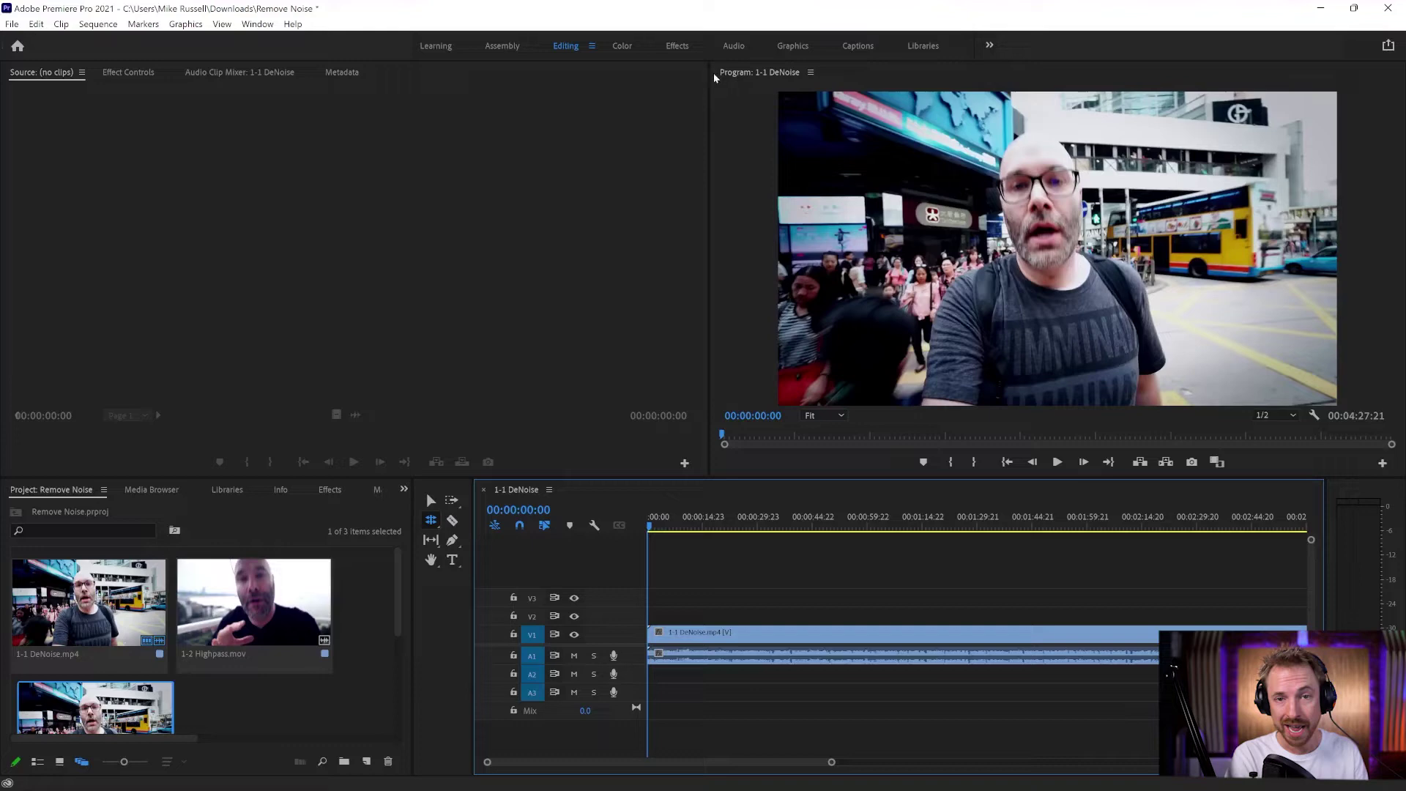
click(725, 50)
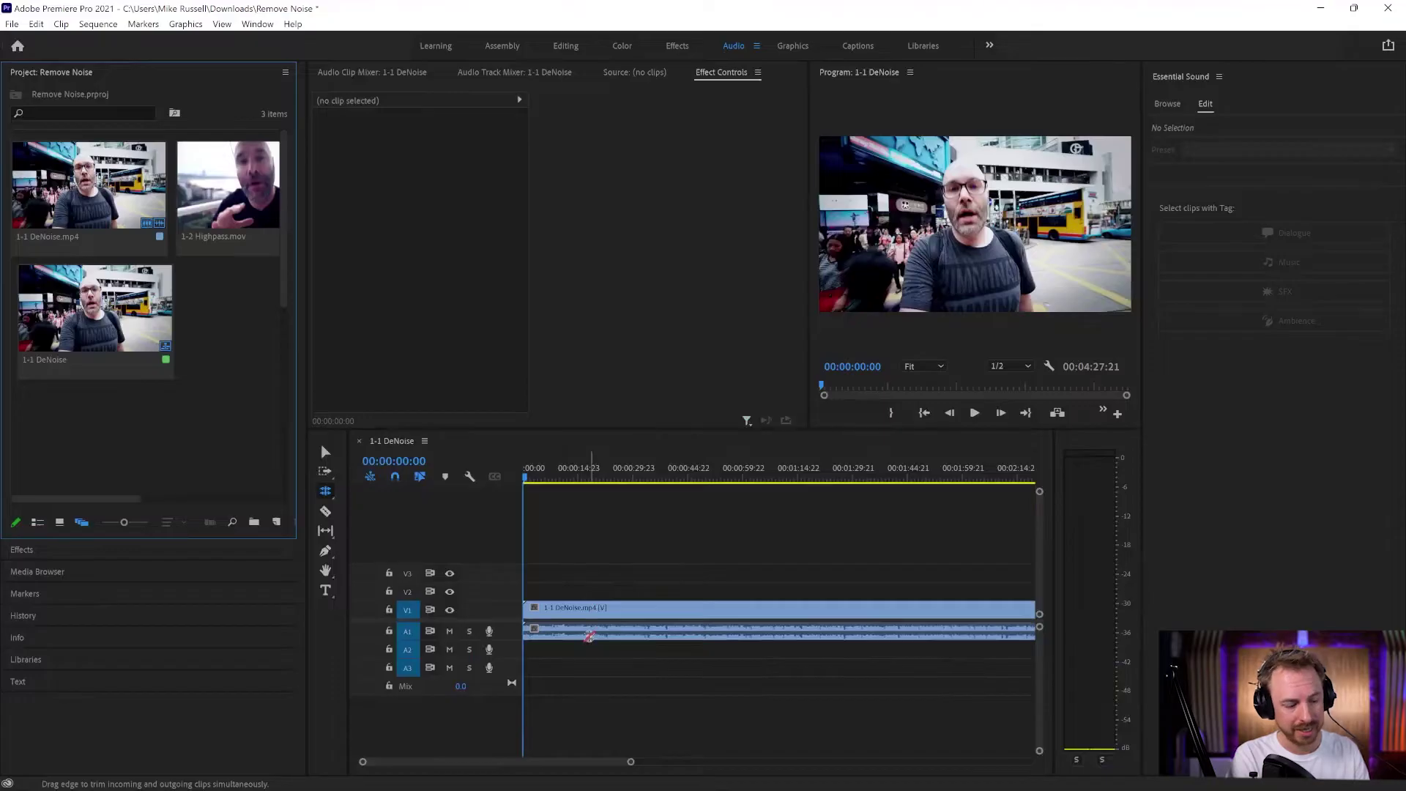
Tag the DeNoise clip as Dialogue in Essential Sound and enable Reduce Noise under Repair.
key(v)
click(590, 634)
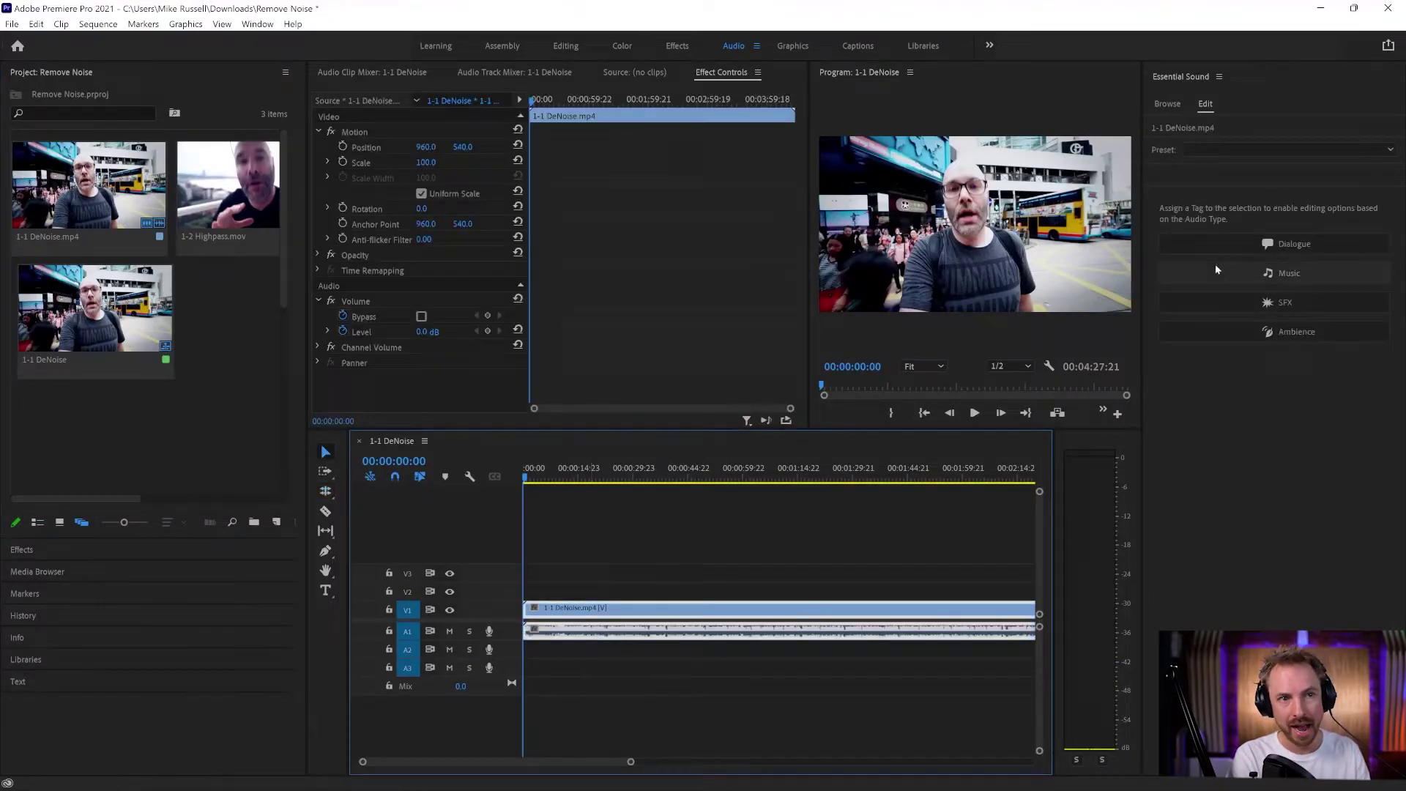
click(1223, 243)
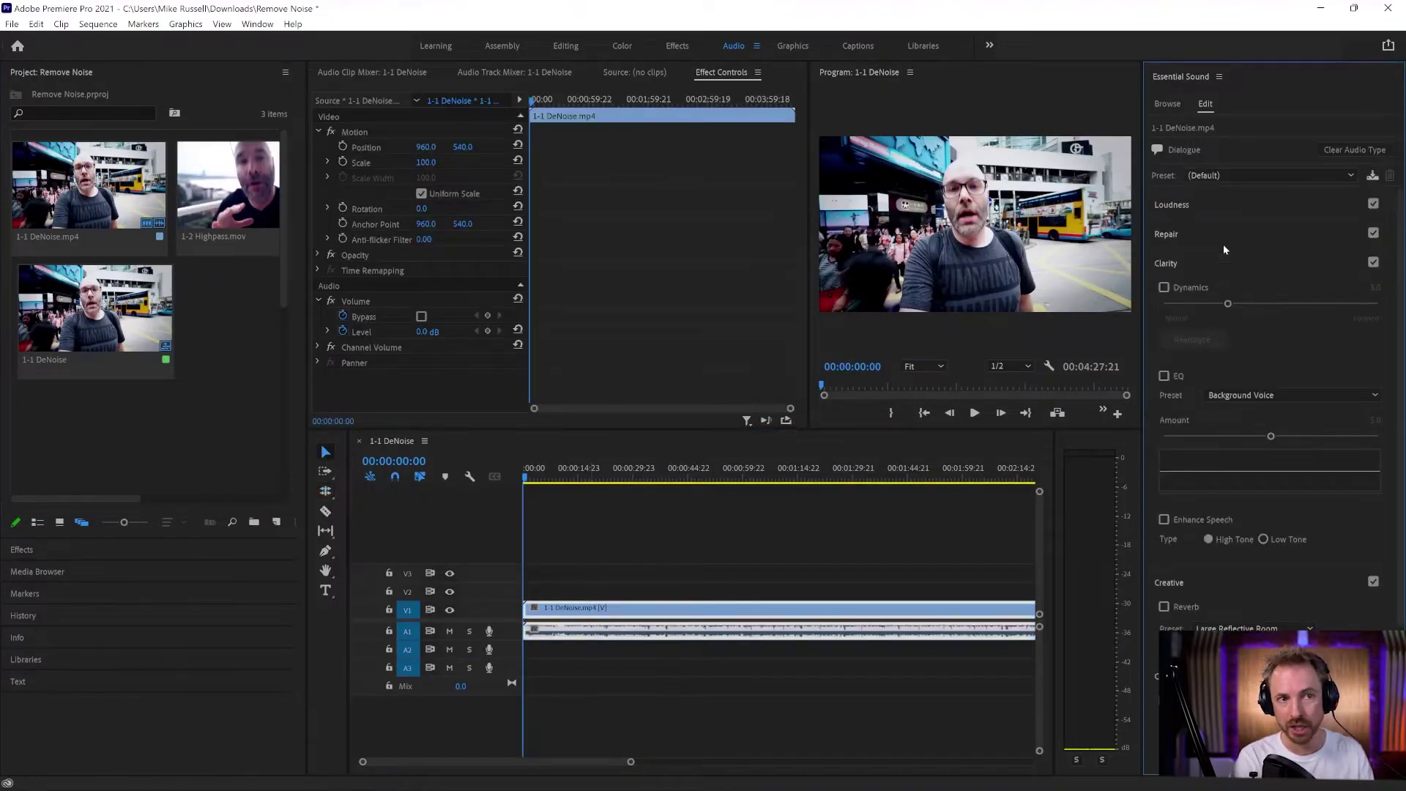
click(1184, 235)
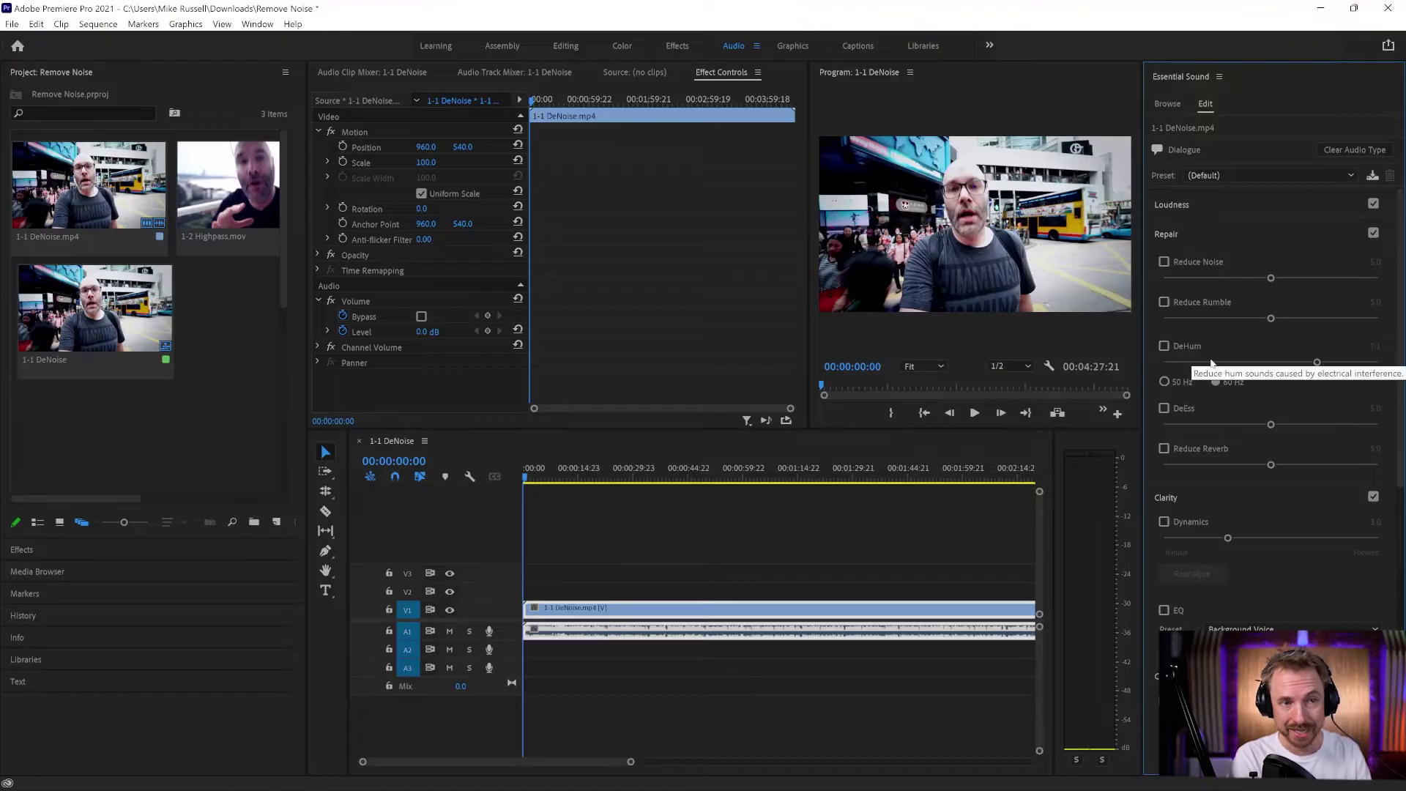
click(1173, 278)
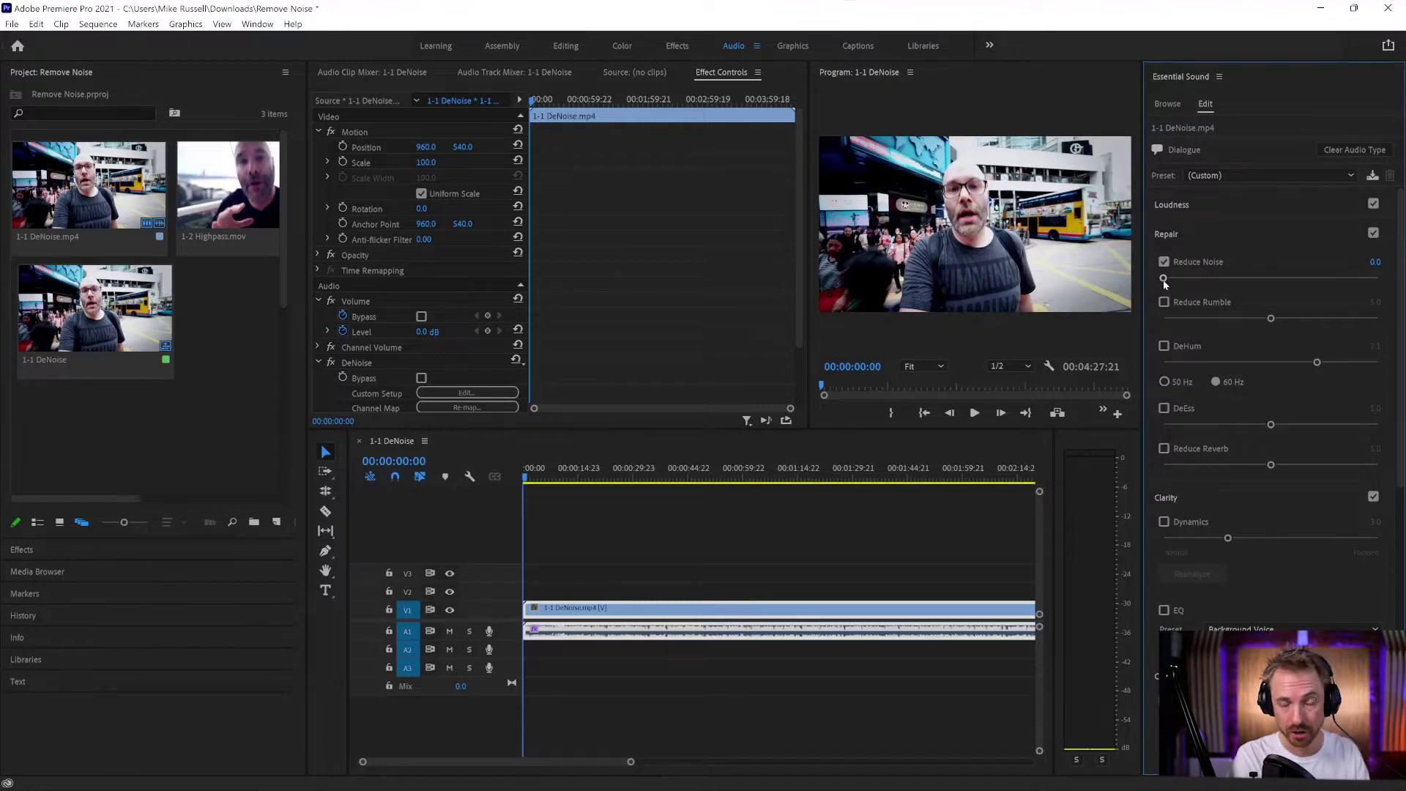
Audition Reduce Noise at stronger levels up to 10, then leave it at 5.1.
key(space)
mouse_move(1165, 278)
mouse_down()
mouse_move(1308, 276)
mouse_move(1163, 279)
mouse_up()
key(space)
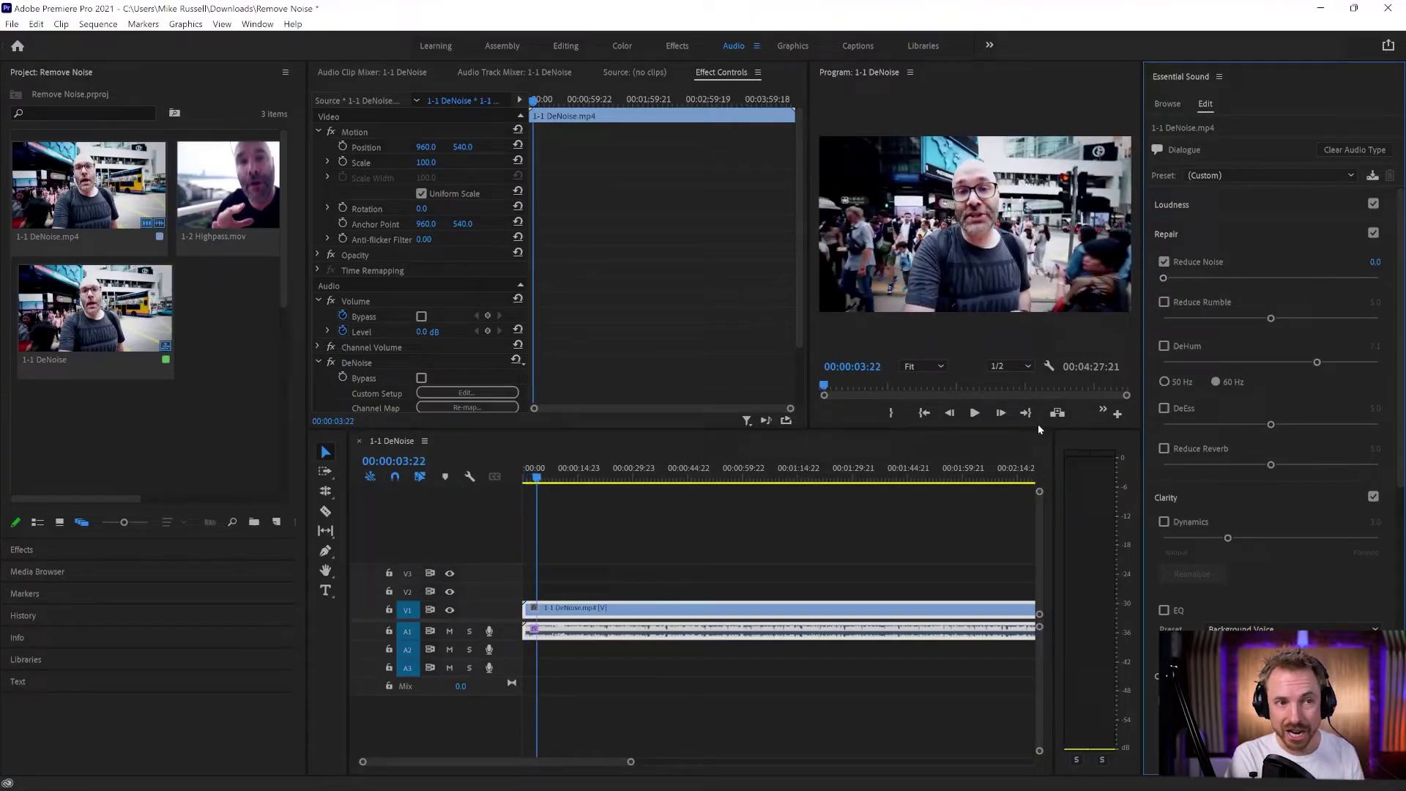
click(519, 478)
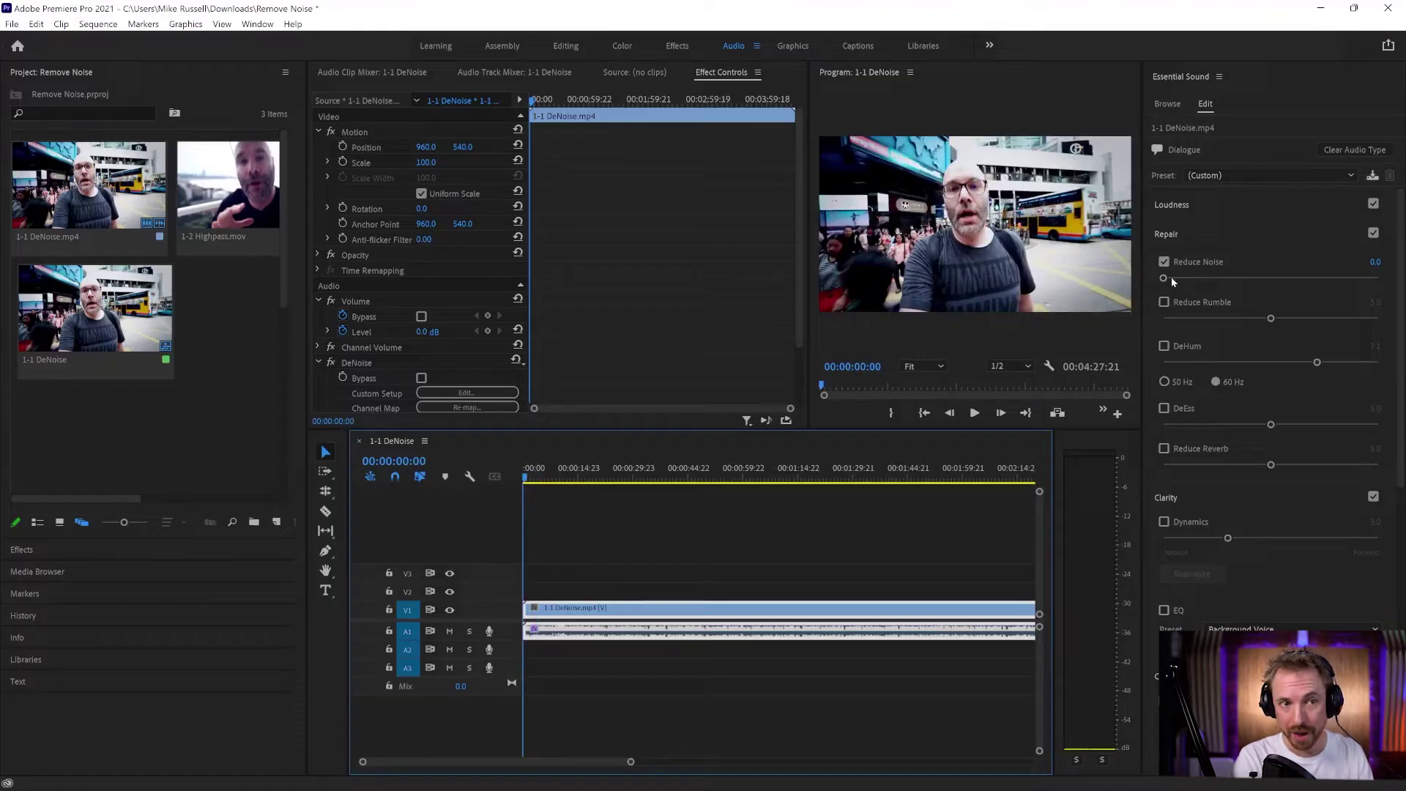
key(space)
drag(1172, 279, 1382, 281)
key(space)
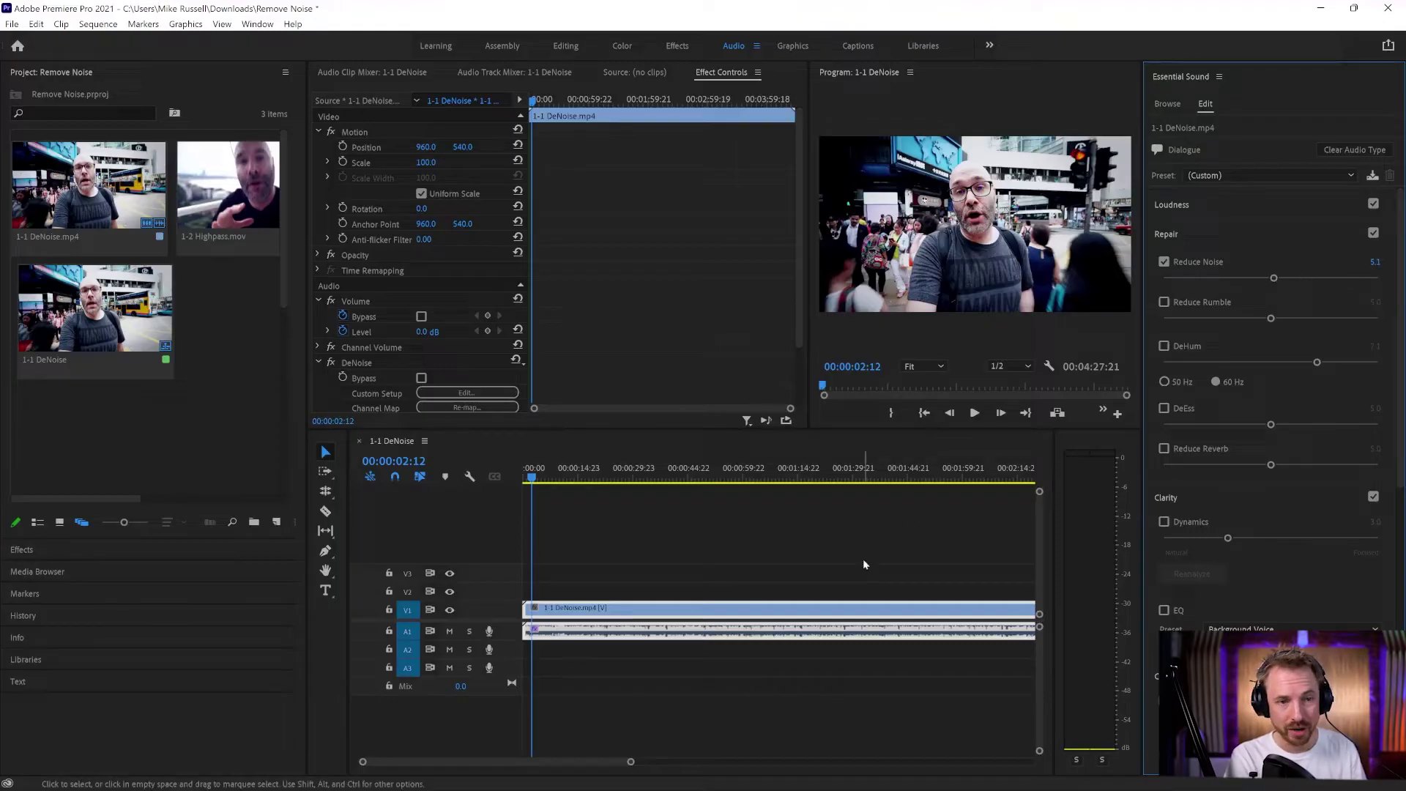
key(Home)
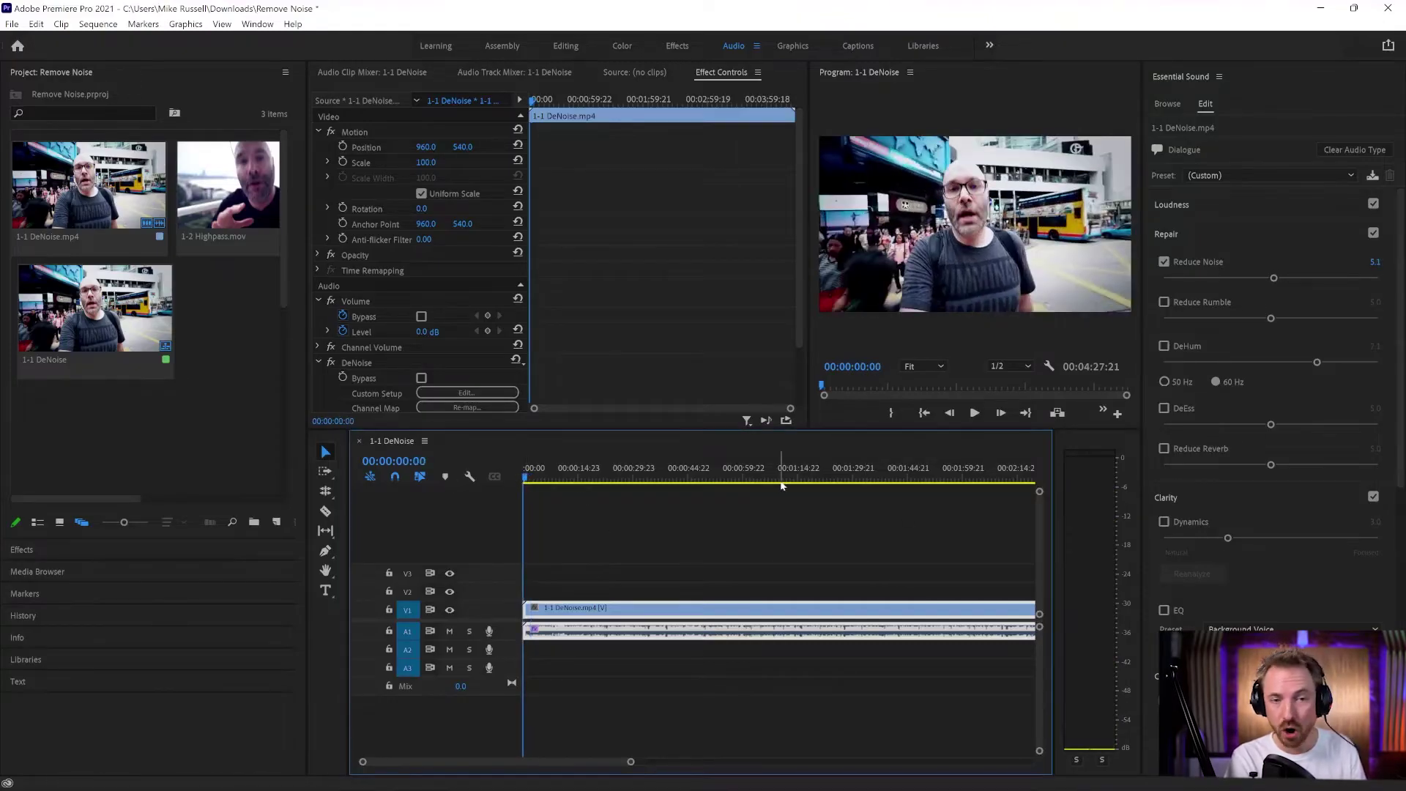
key(space)
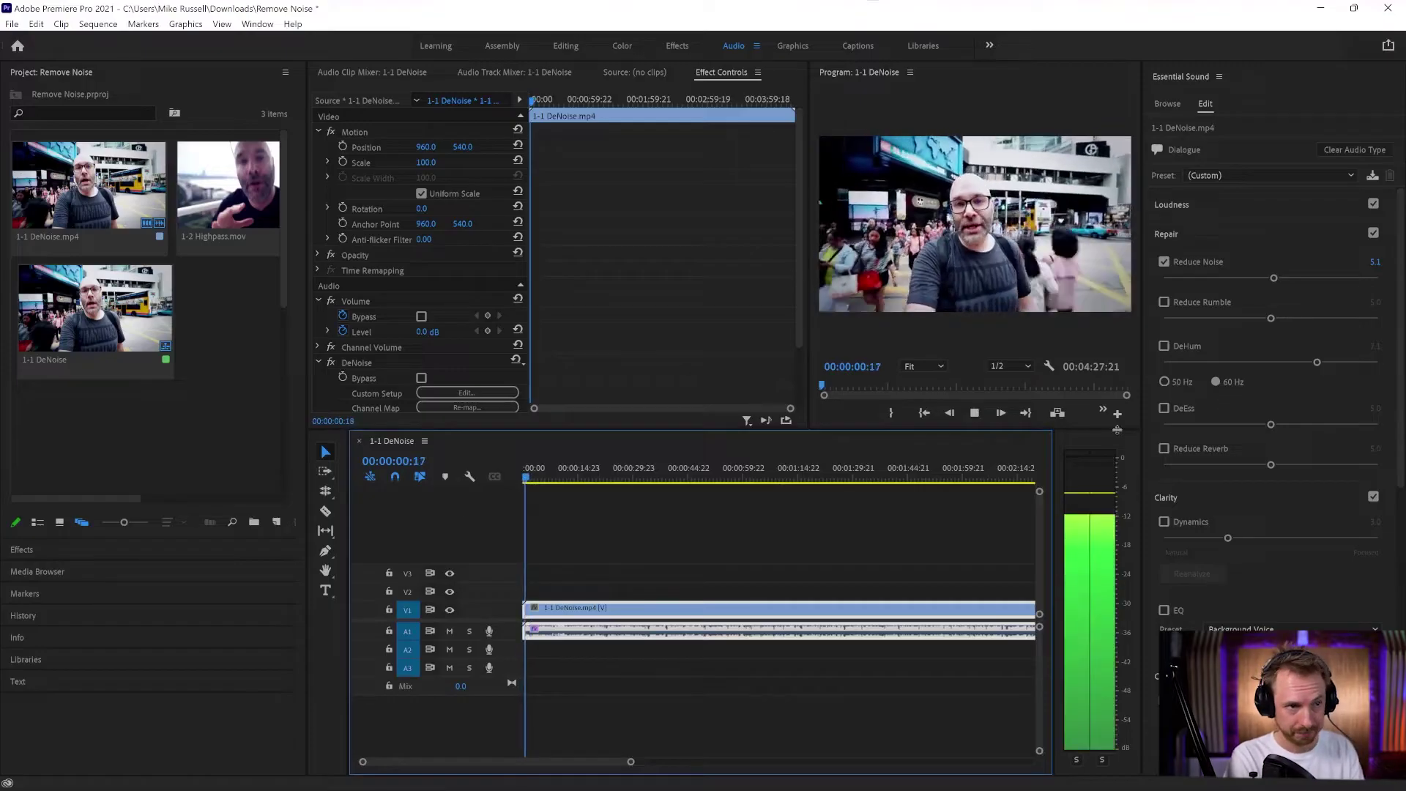
key(space)
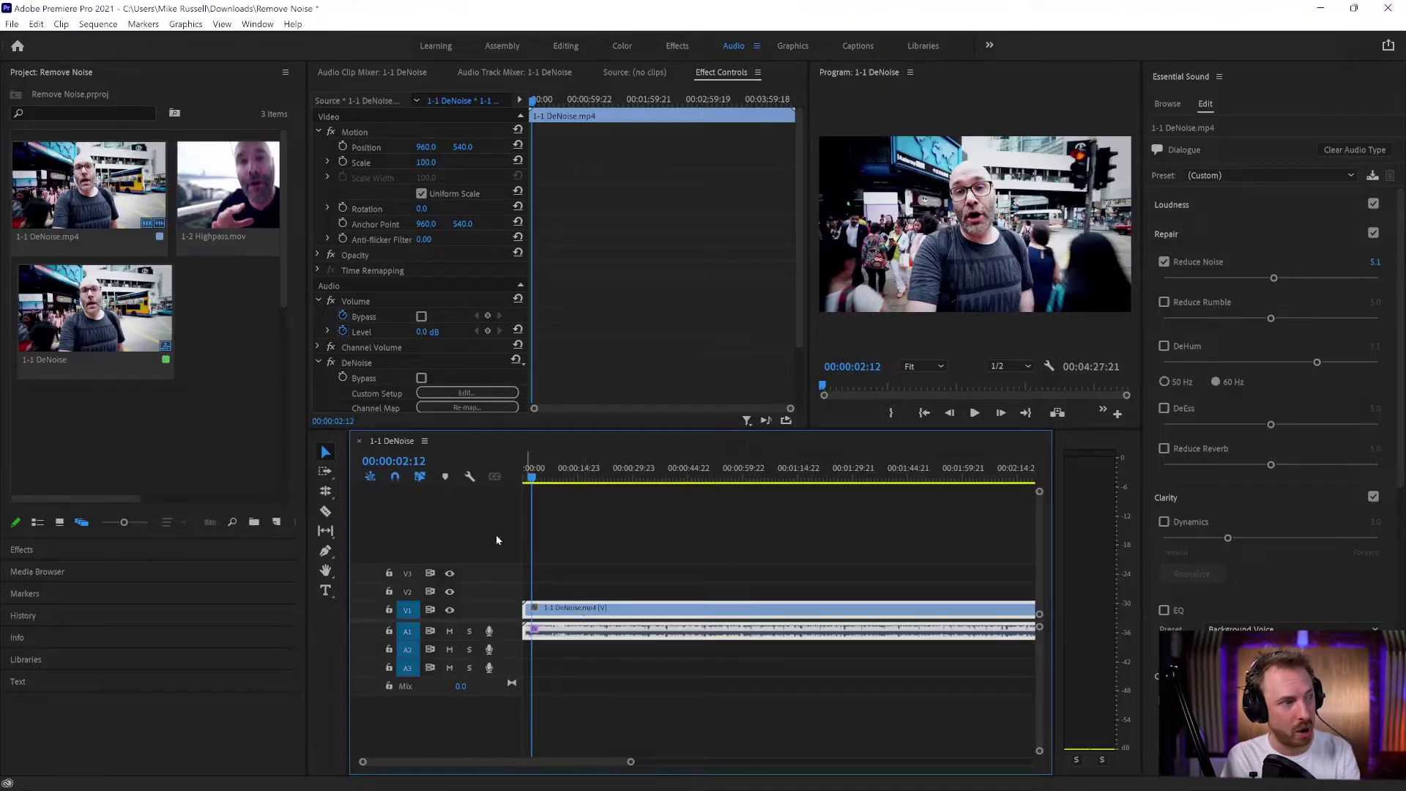
Replace the DeNoise clip with 1-2 Highpass.mov, keeping the existing sequence settings.
key(Delete)
drag(234, 191, 521, 610)
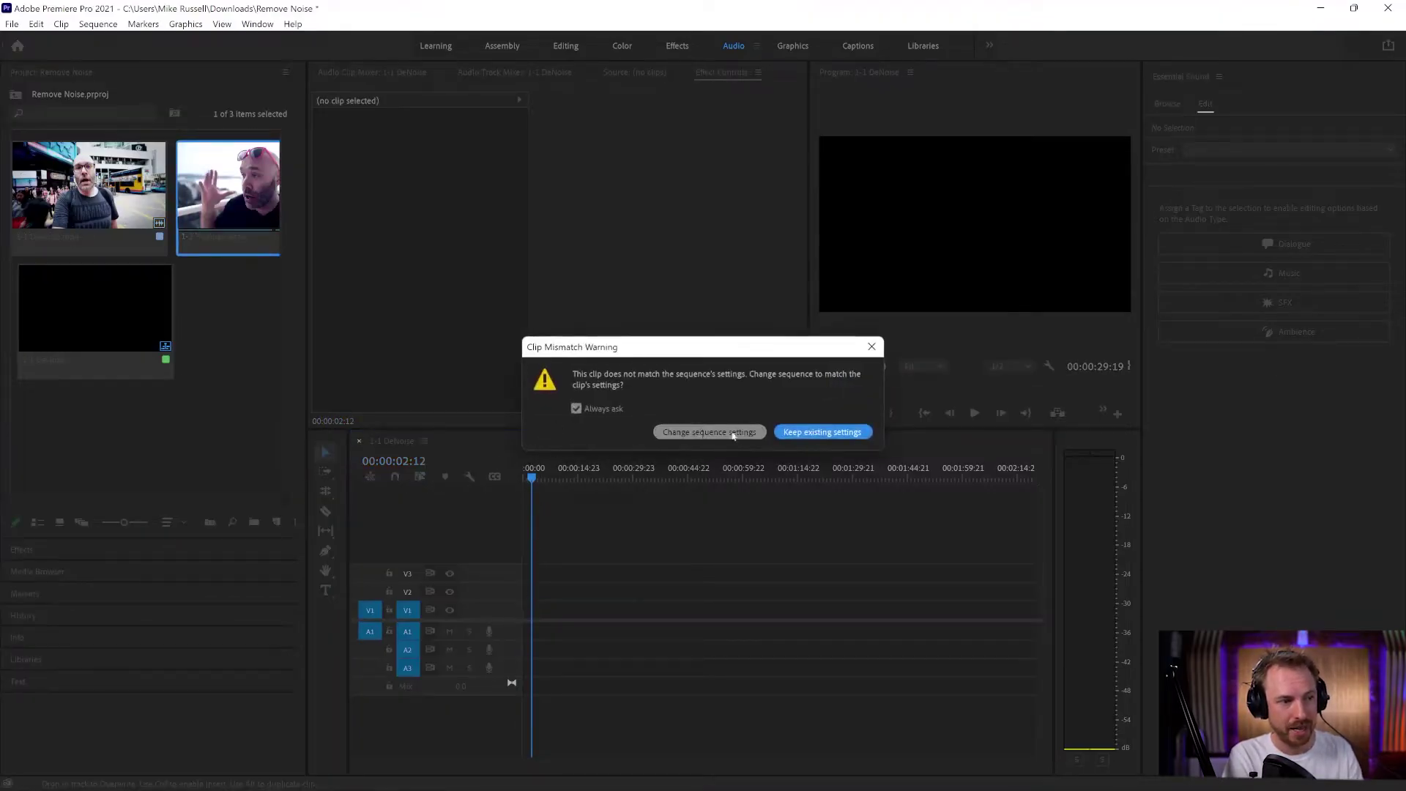
click(804, 438)
Preview the Highpass clip's audio from the start and select the clip.
key(Home)
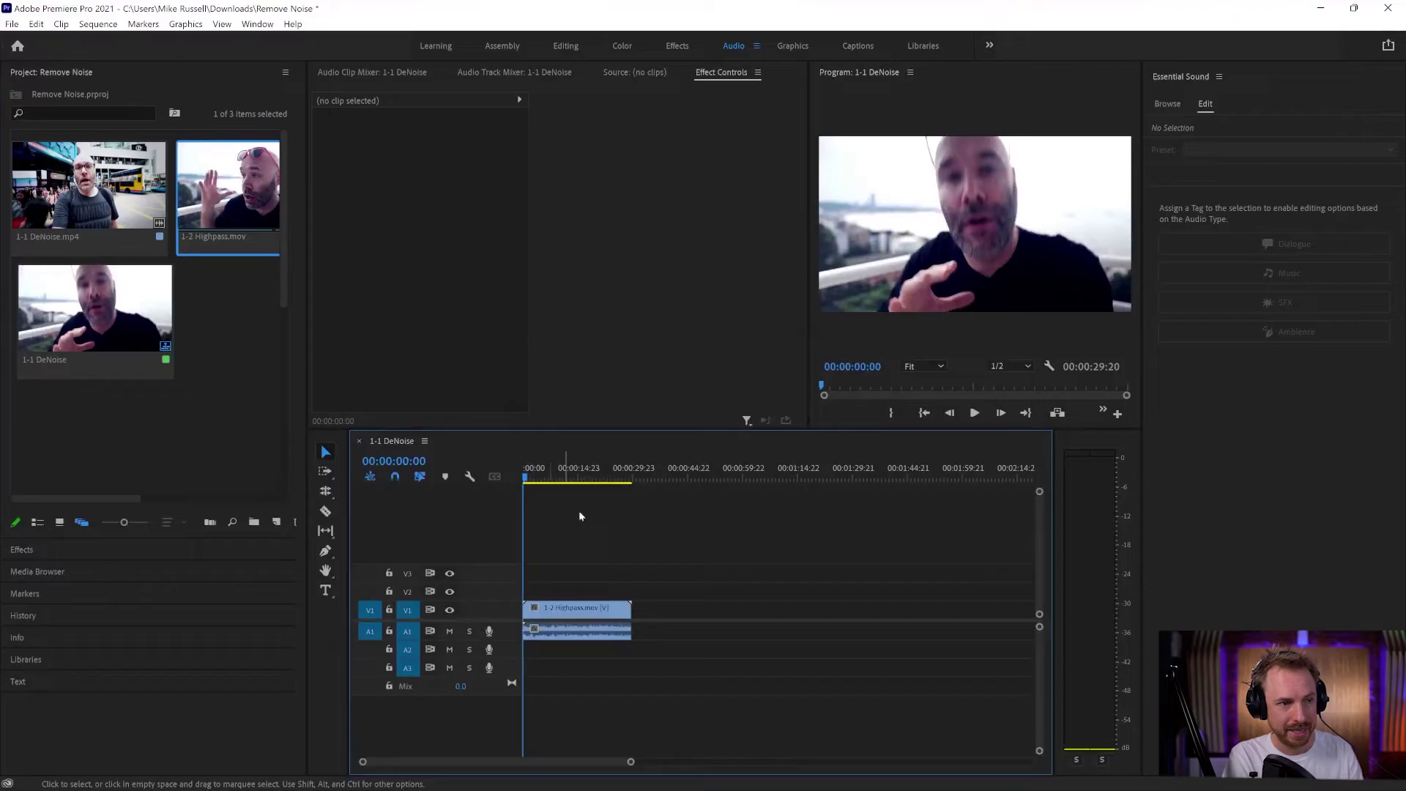
key(space)
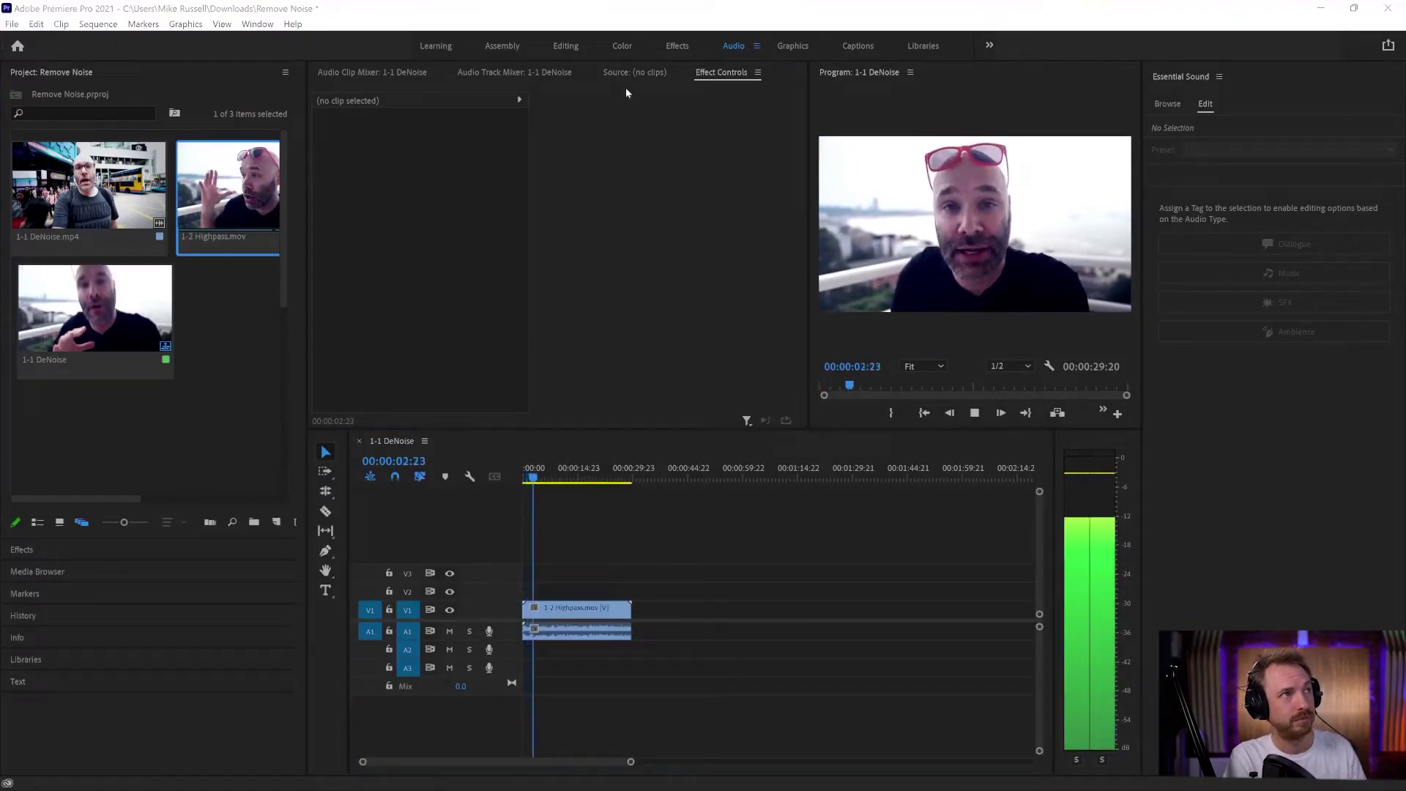
click(559, 517)
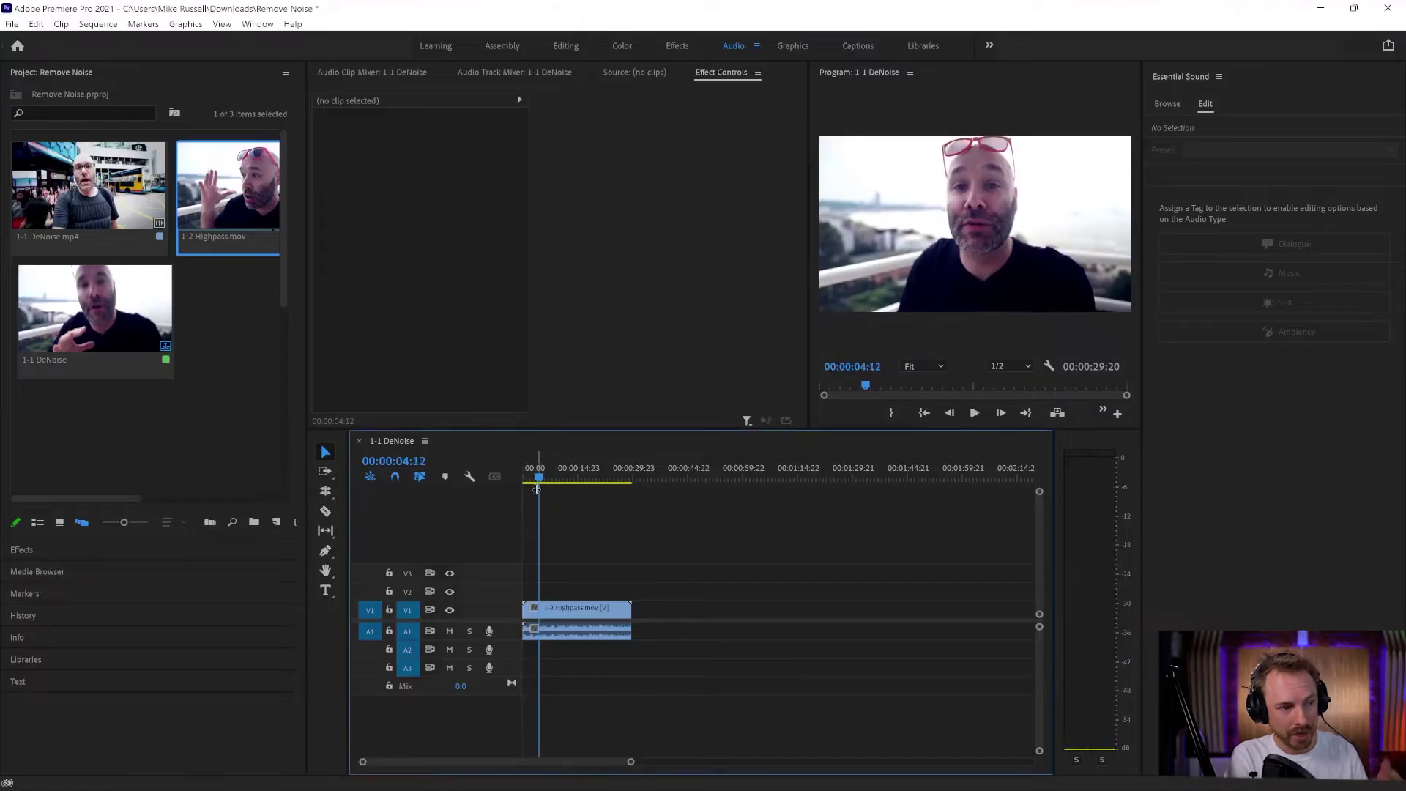
drag(535, 480, 523, 481)
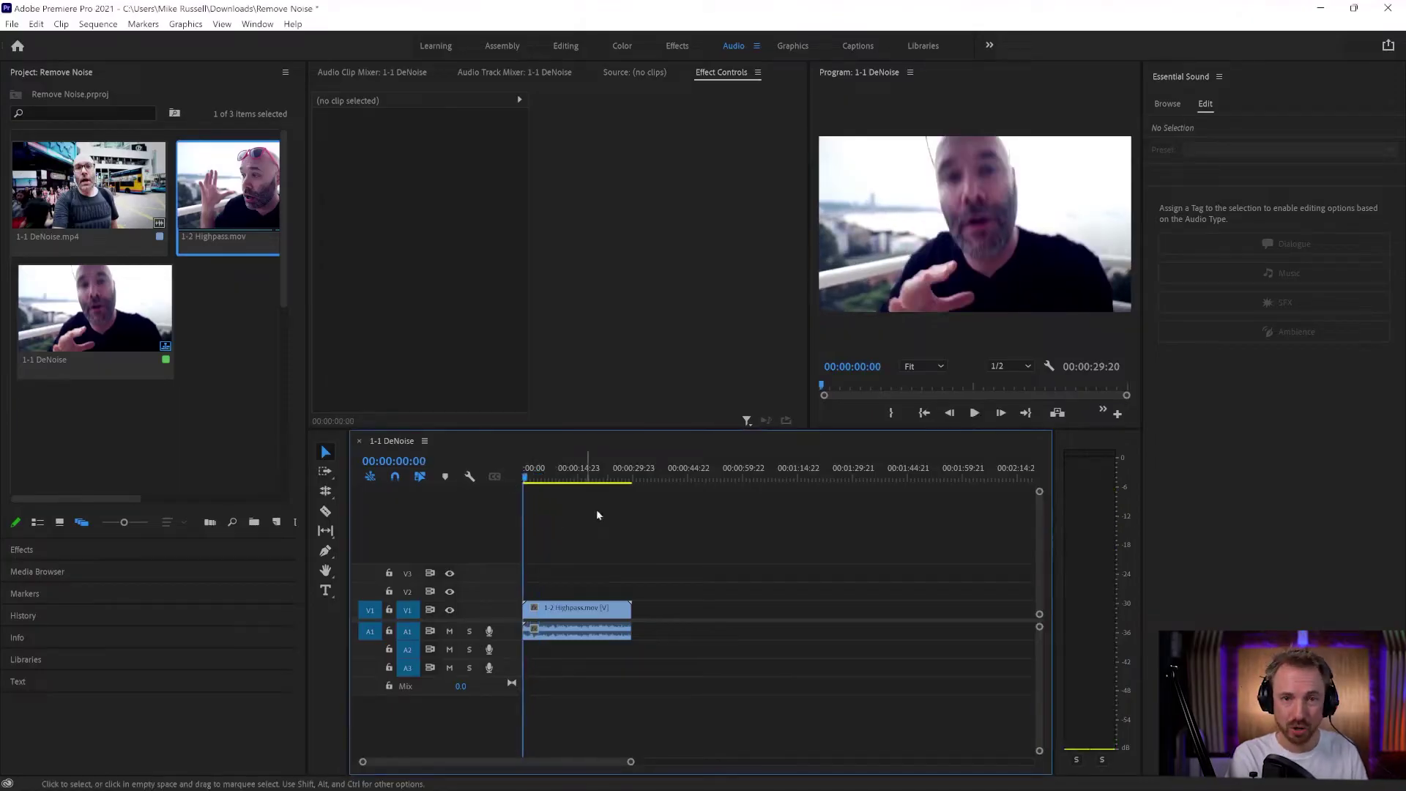
click(583, 638)
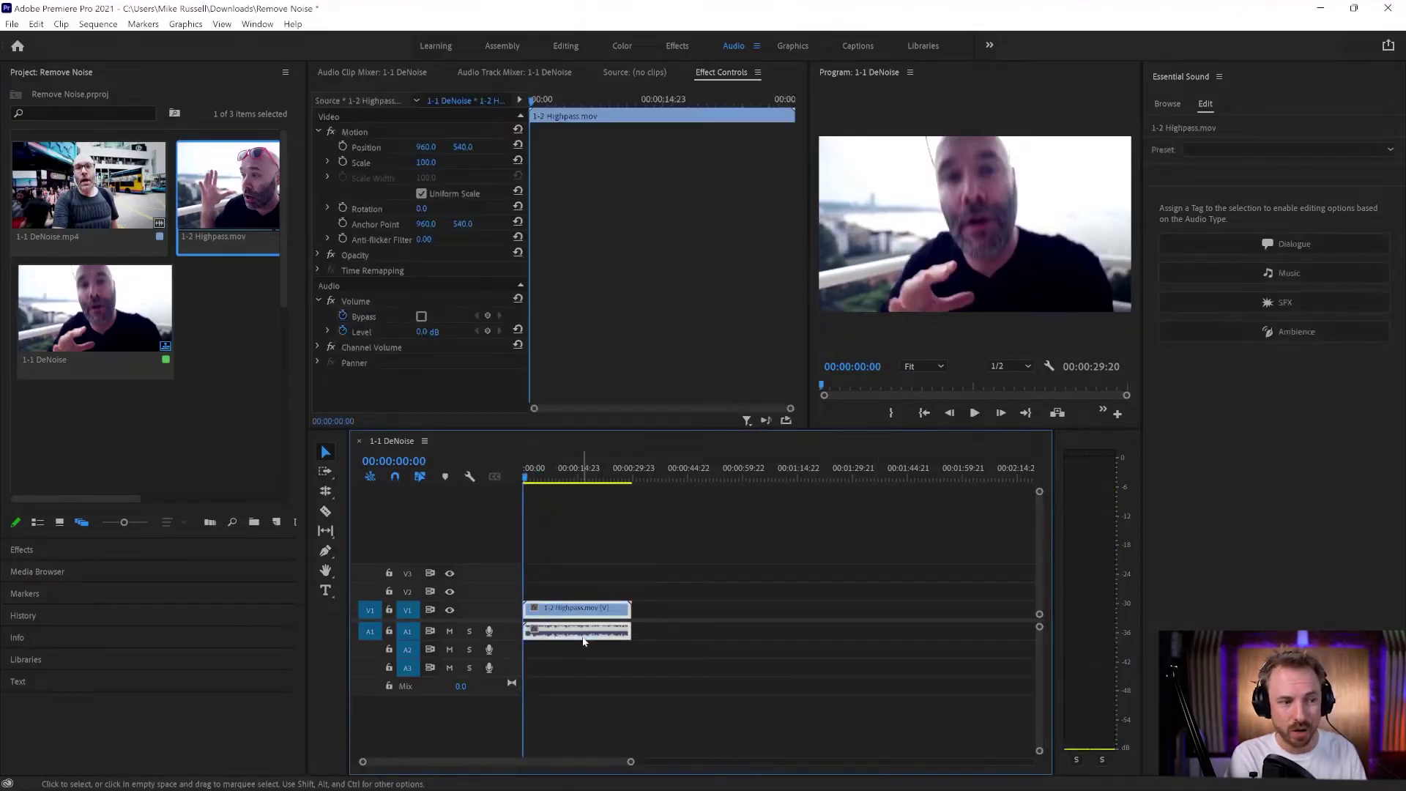
Tag the Highpass clip as Dialogue and set Reduce Noise to 1.9.
click(1241, 248)
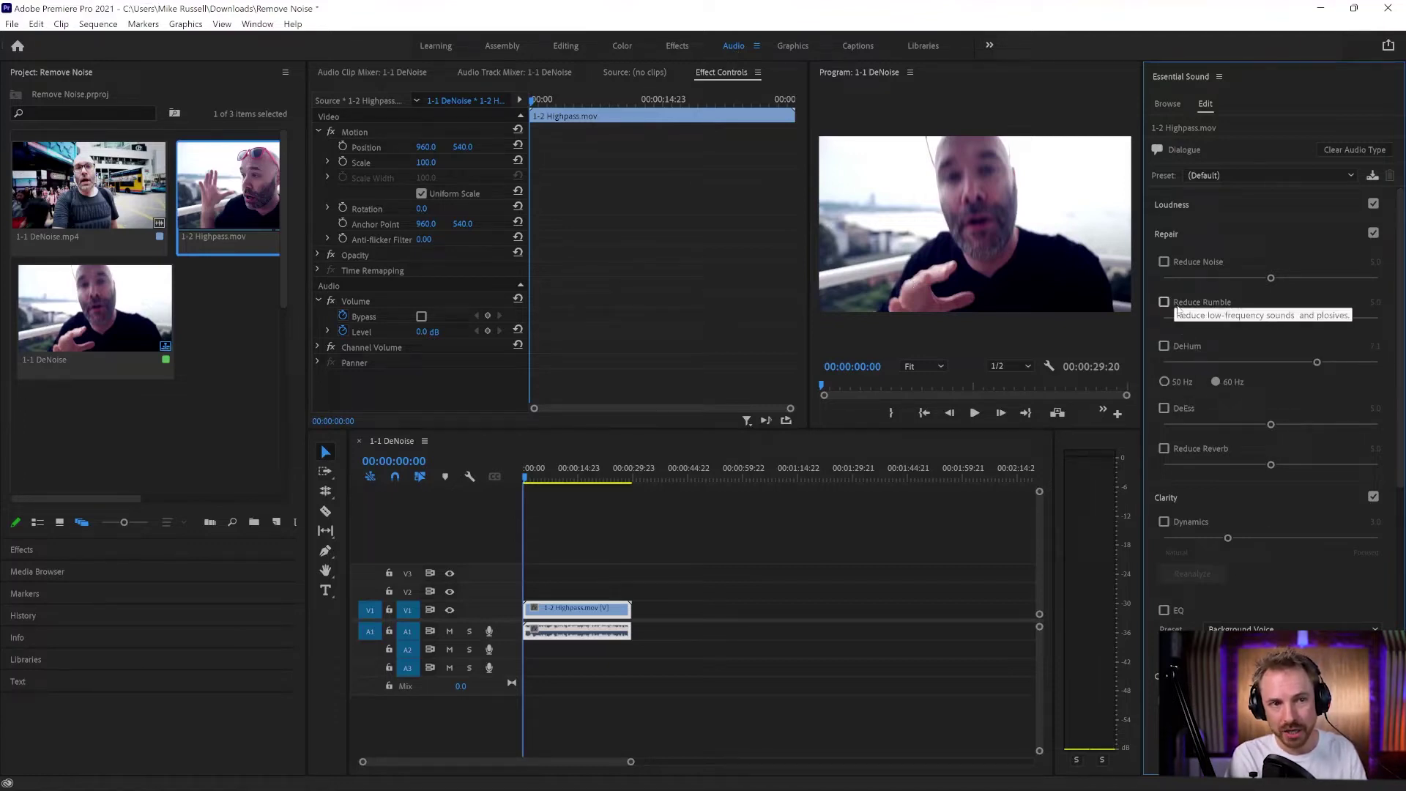
click(1164, 263)
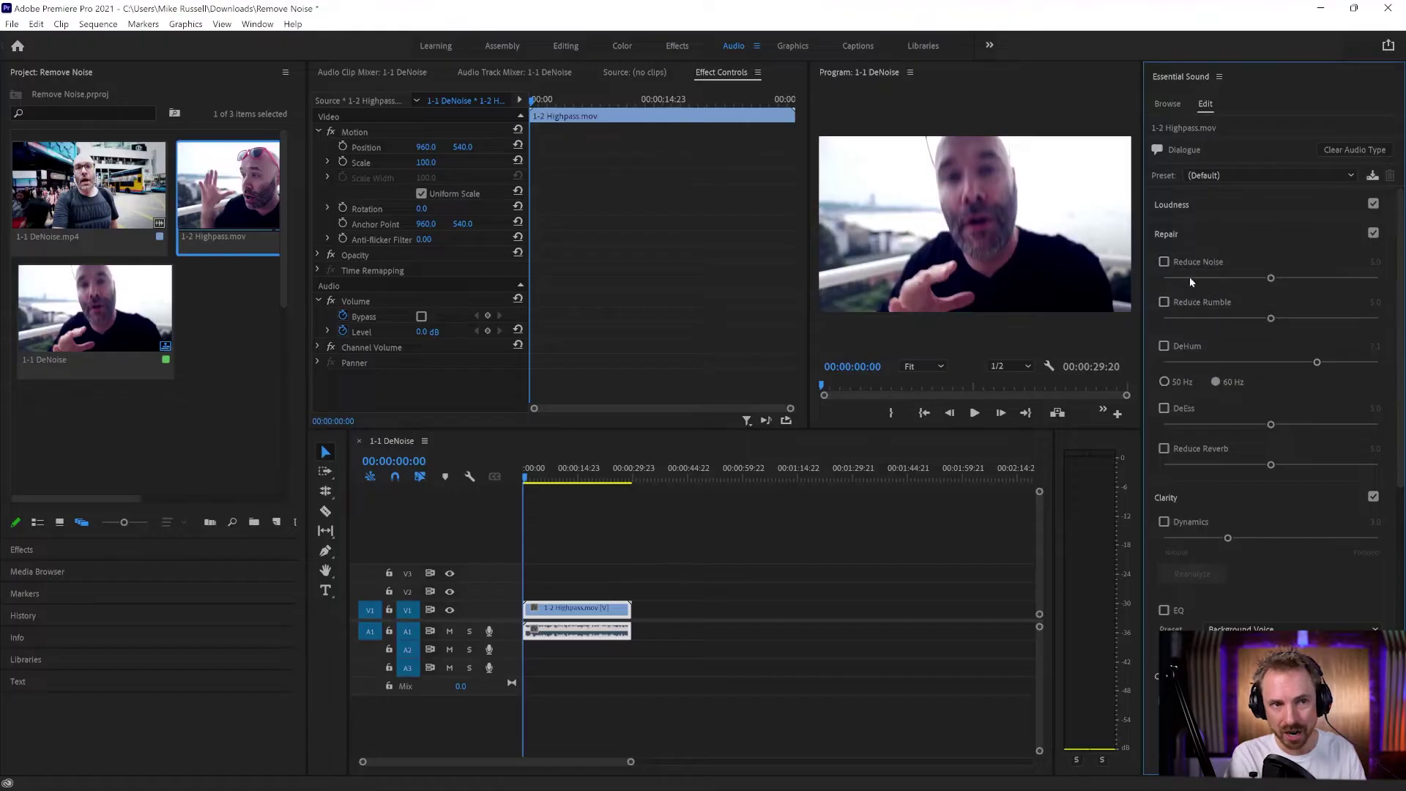
key(space)
drag(1165, 278, 1204, 279)
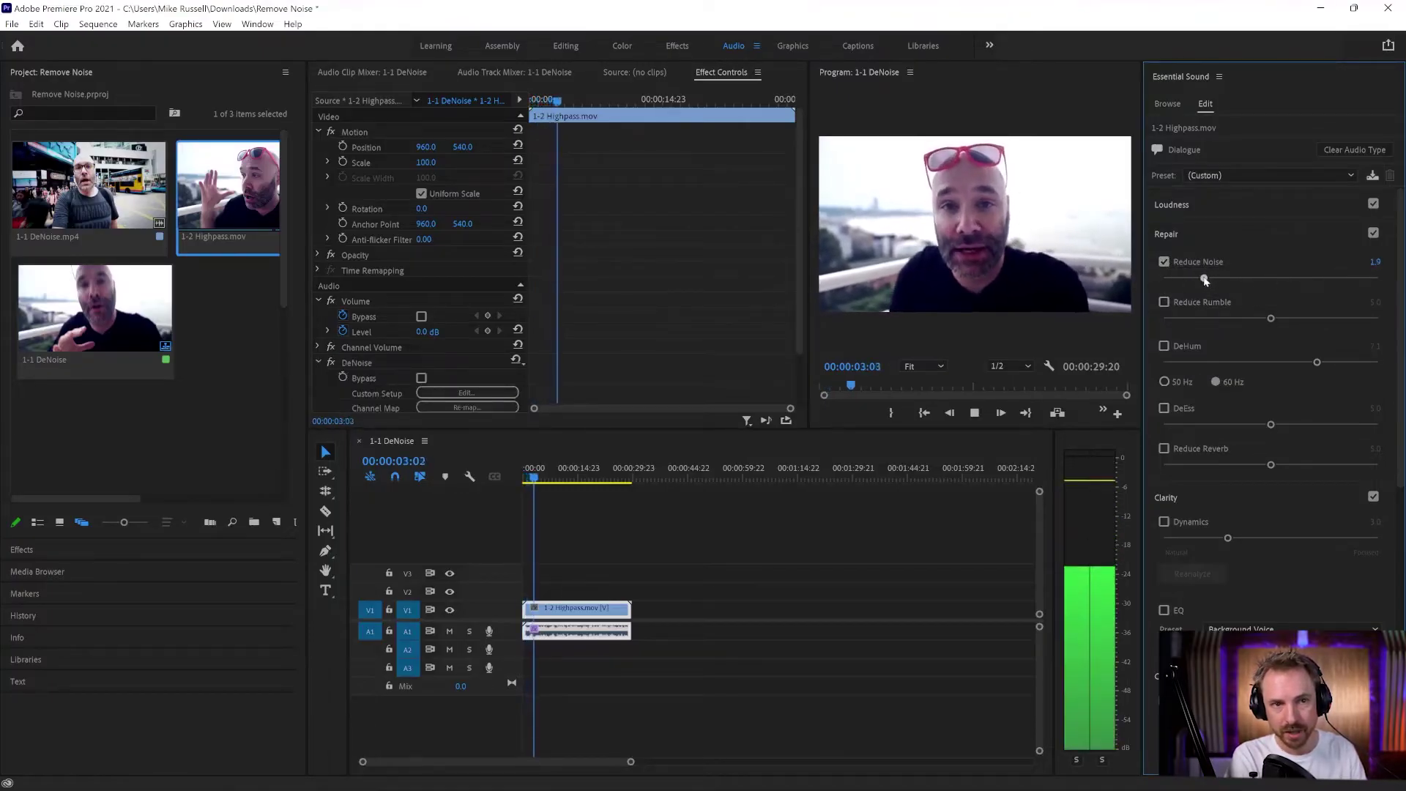
key(space)
Enable Reduce Rumble at 5.2 and play the clip to judge it.
click(1165, 302)
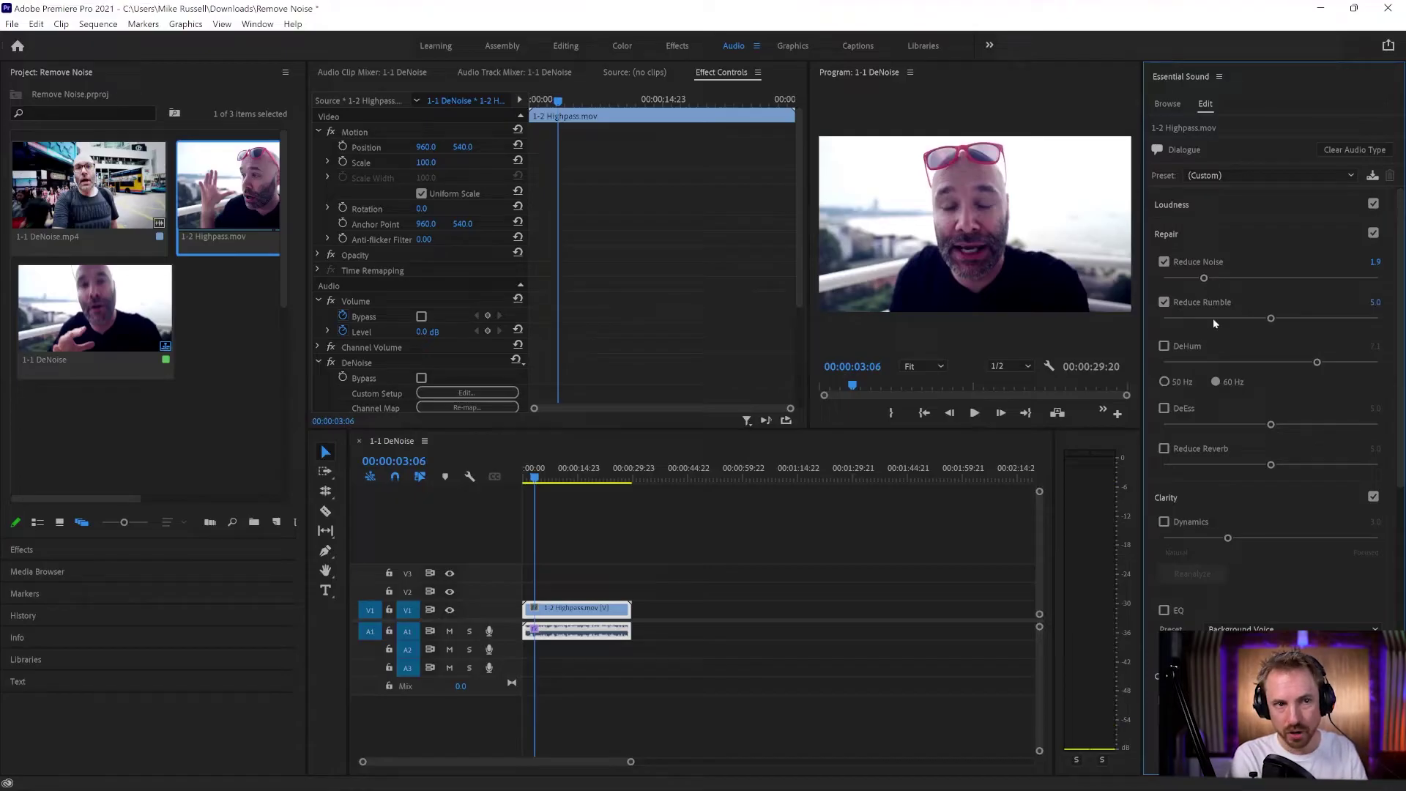
drag(1166, 319, 1276, 319)
key(space)
Enable DeHum at 60 Hz, audition stronger and weaker amounts, and settle at 4.2.
key(space)
click(1164, 346)
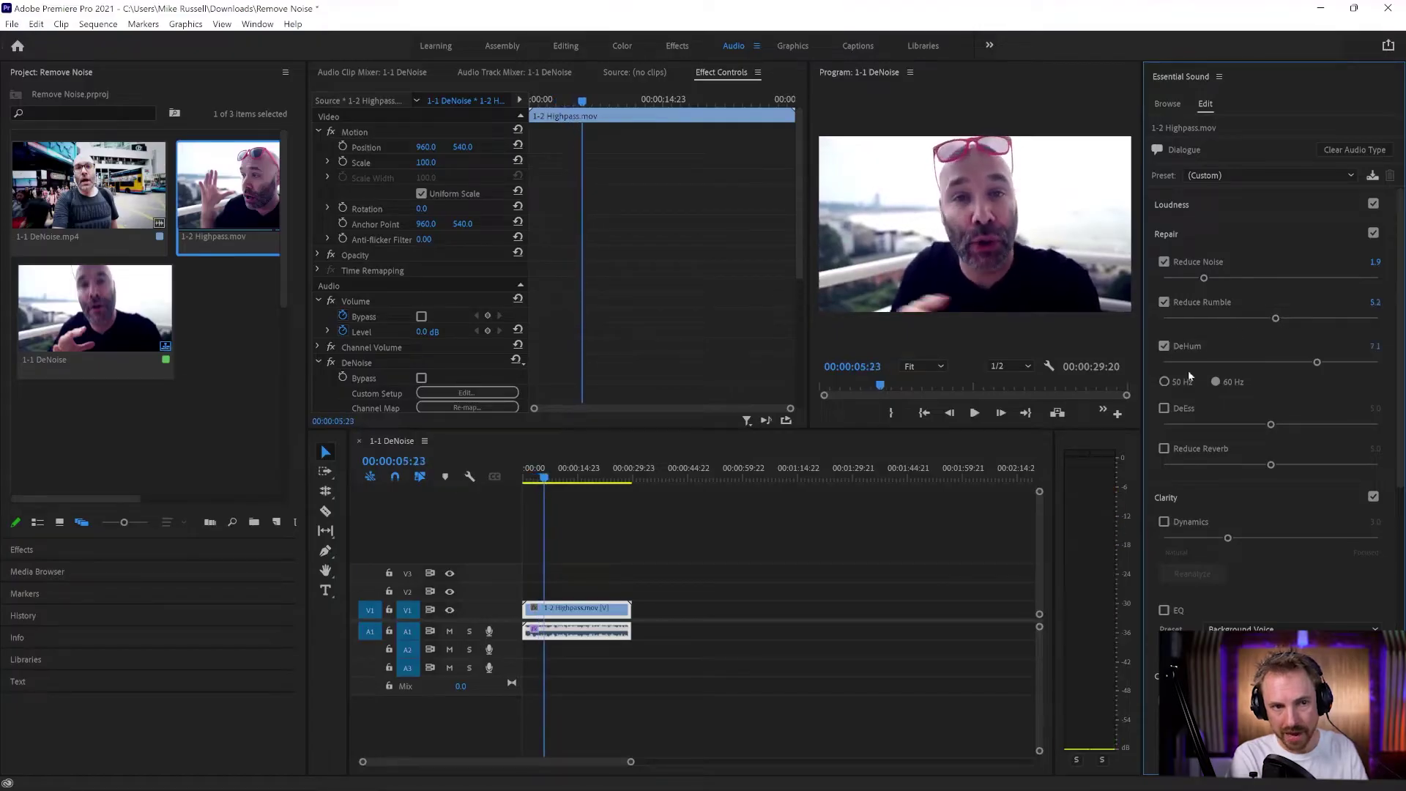
key(space)
drag(1170, 364, 1355, 362)
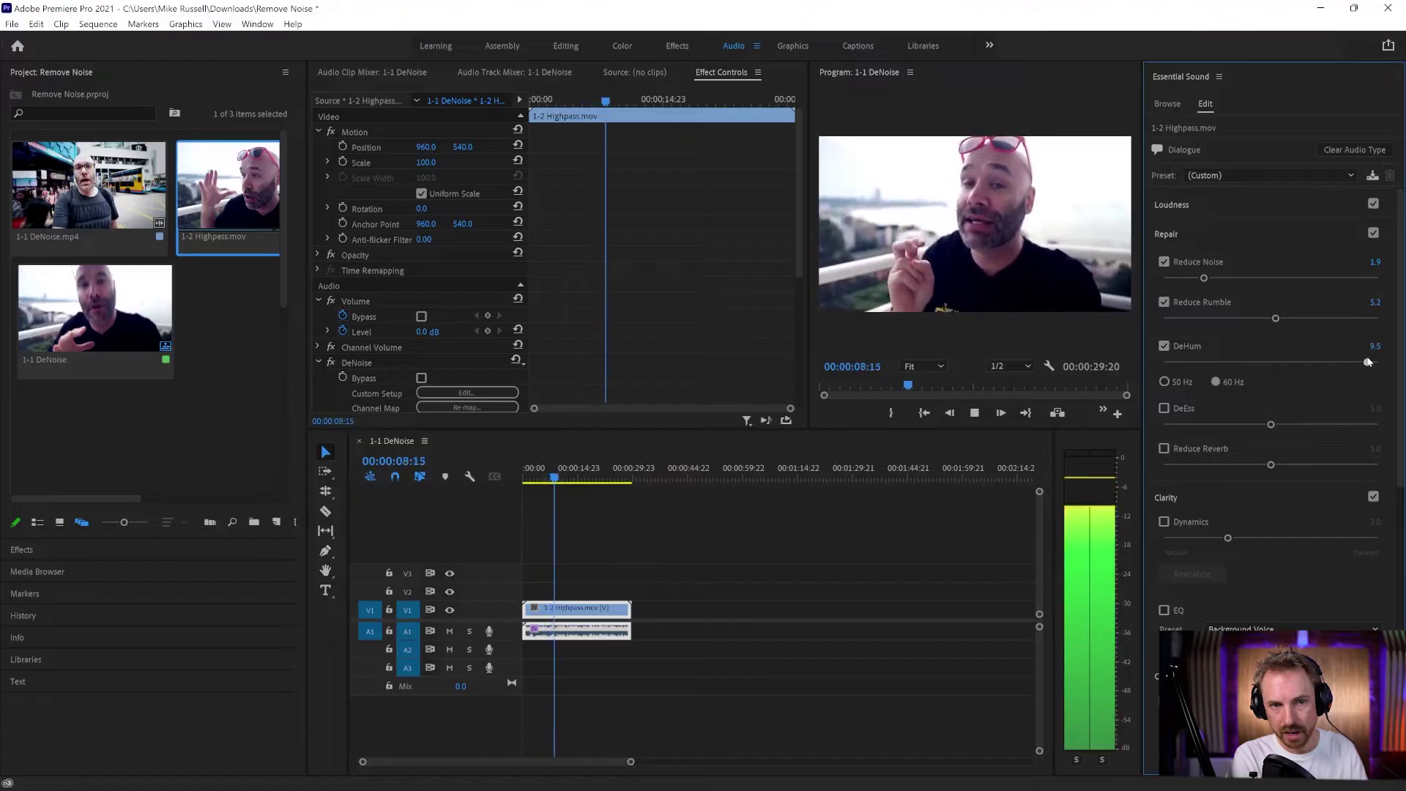
key(space)
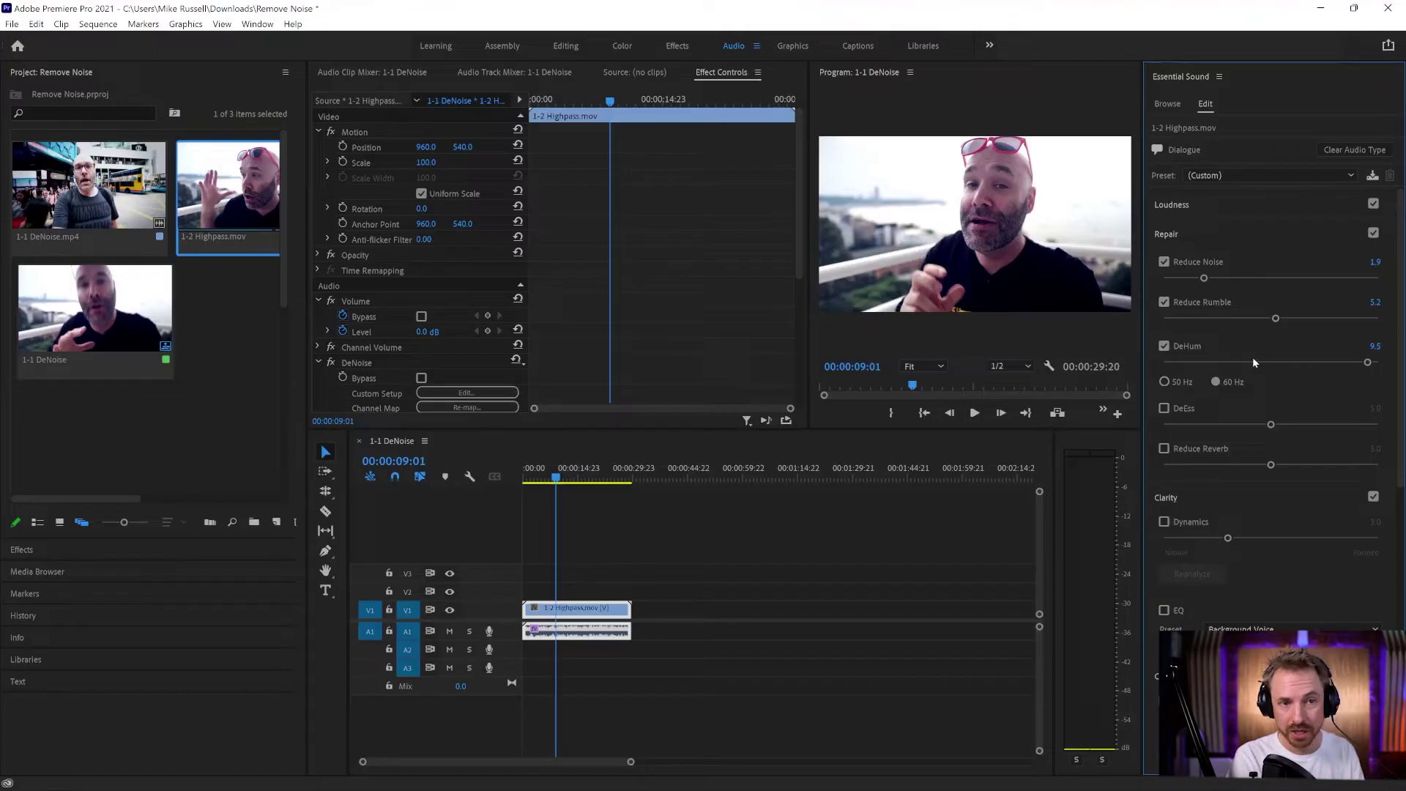
drag(1253, 359, 1208, 362)
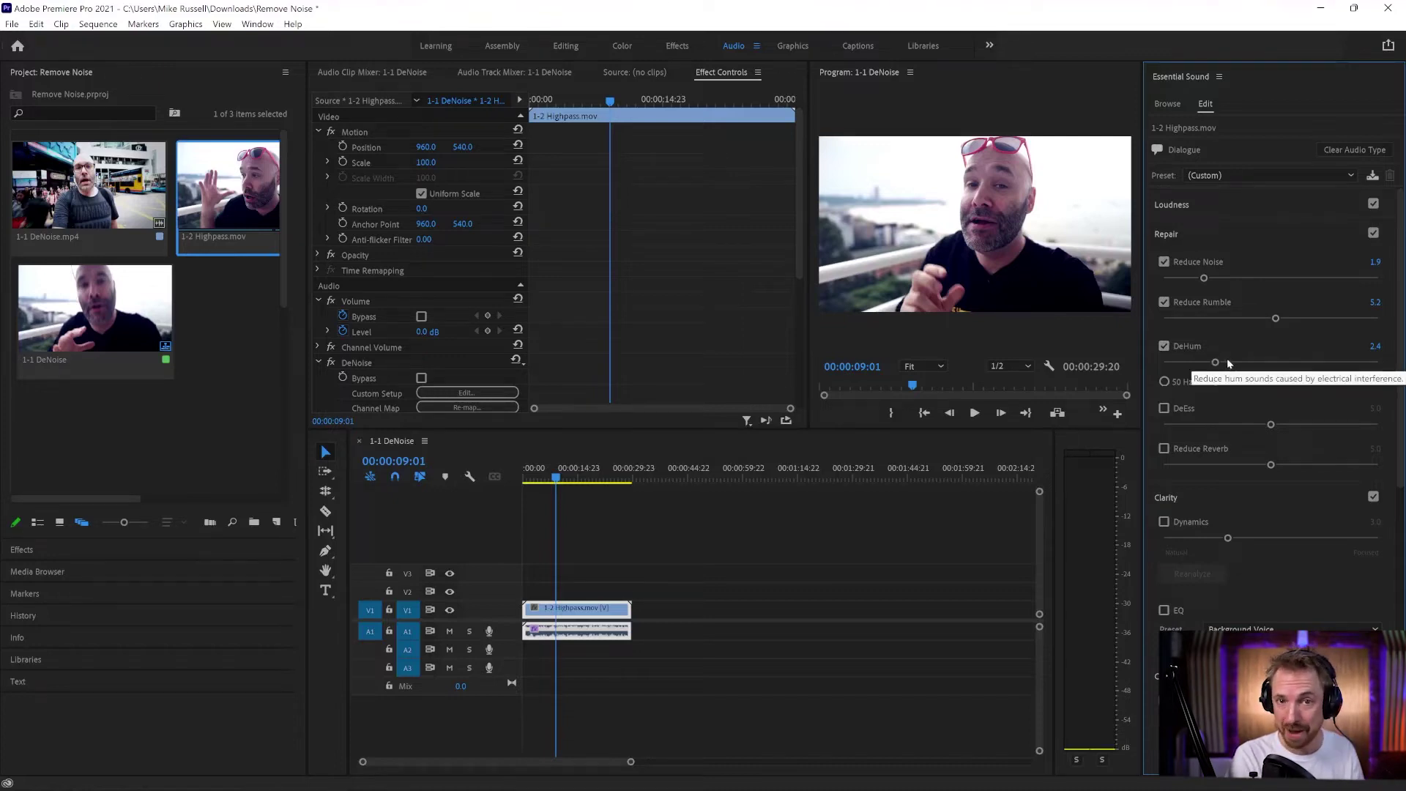
key(space)
drag(1215, 362, 1260, 363)
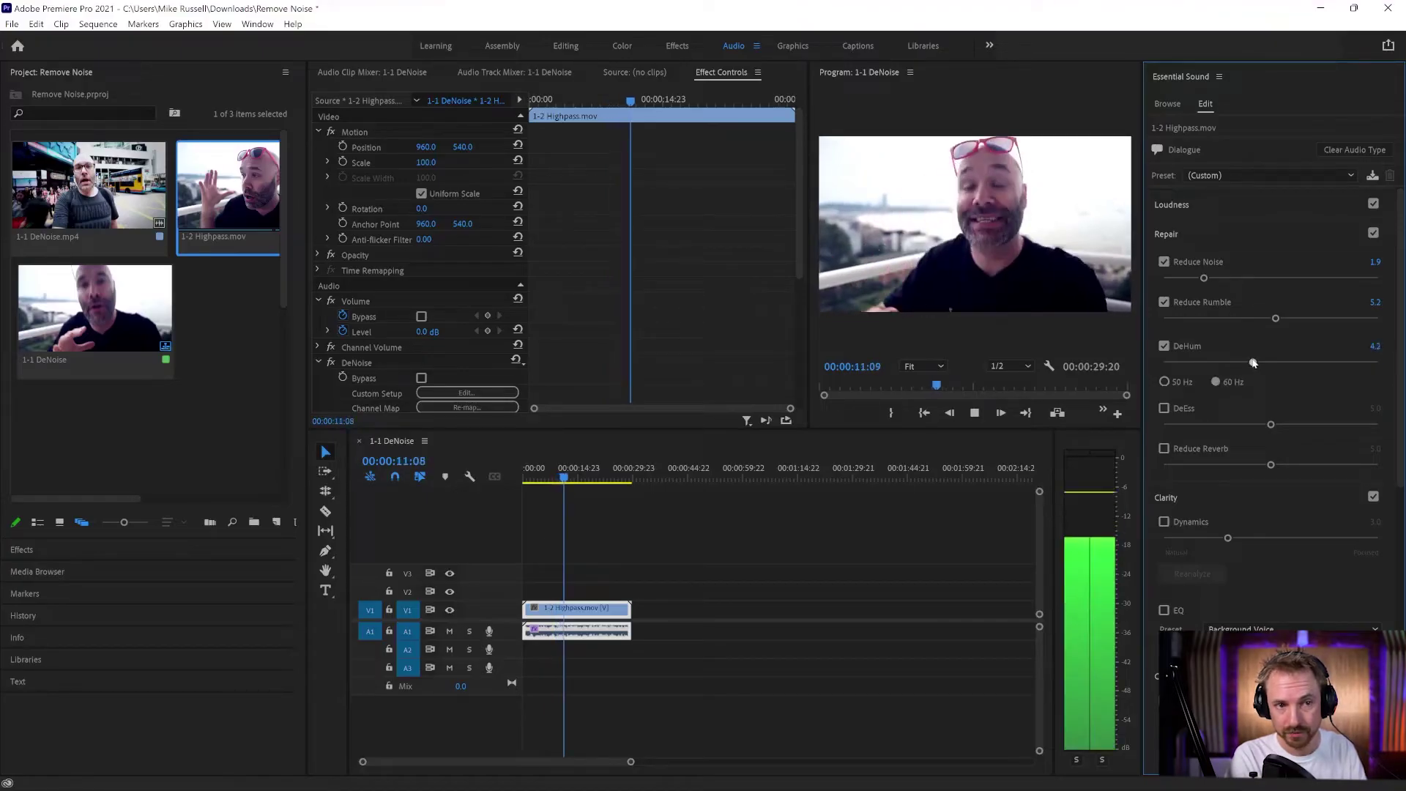
key(space)
key(Home)
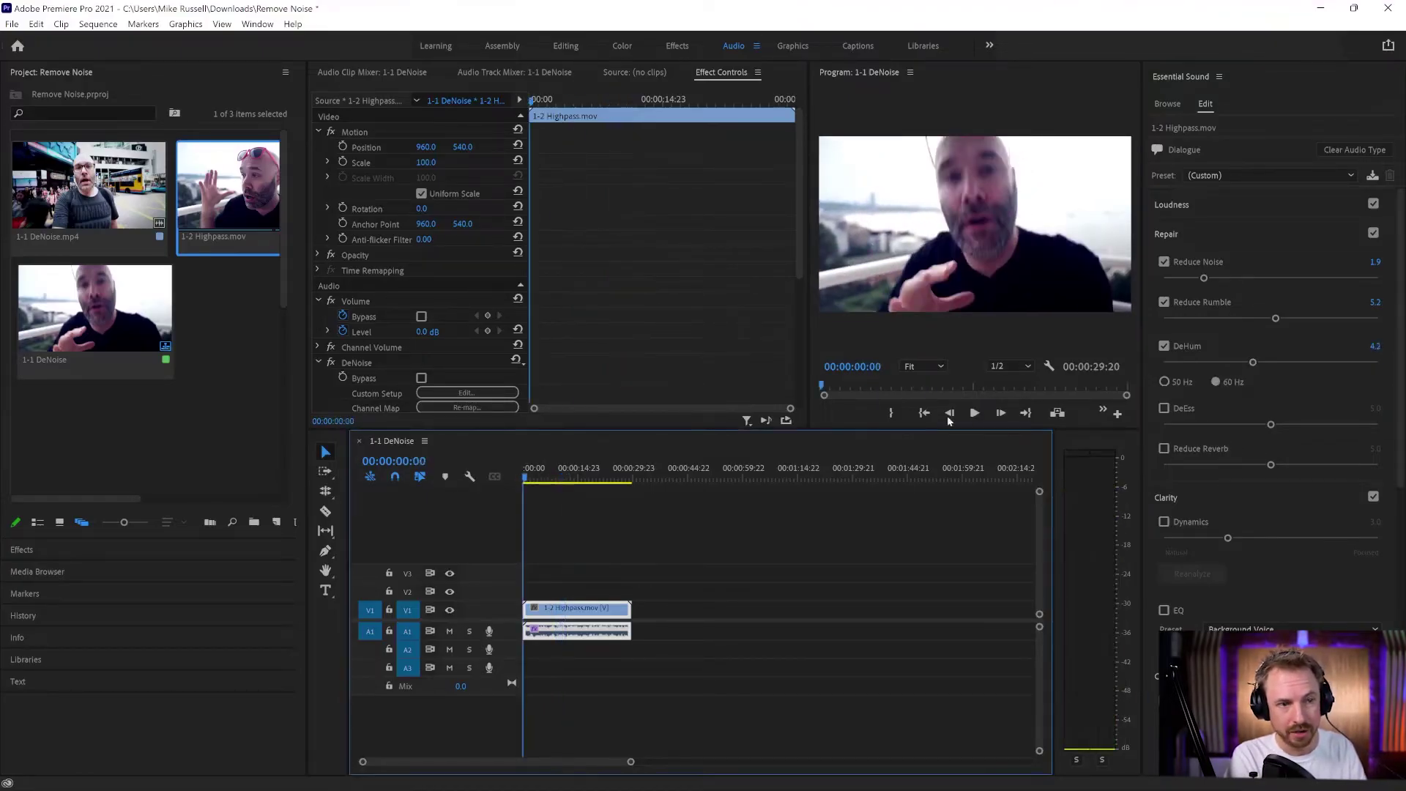
click(1164, 347)
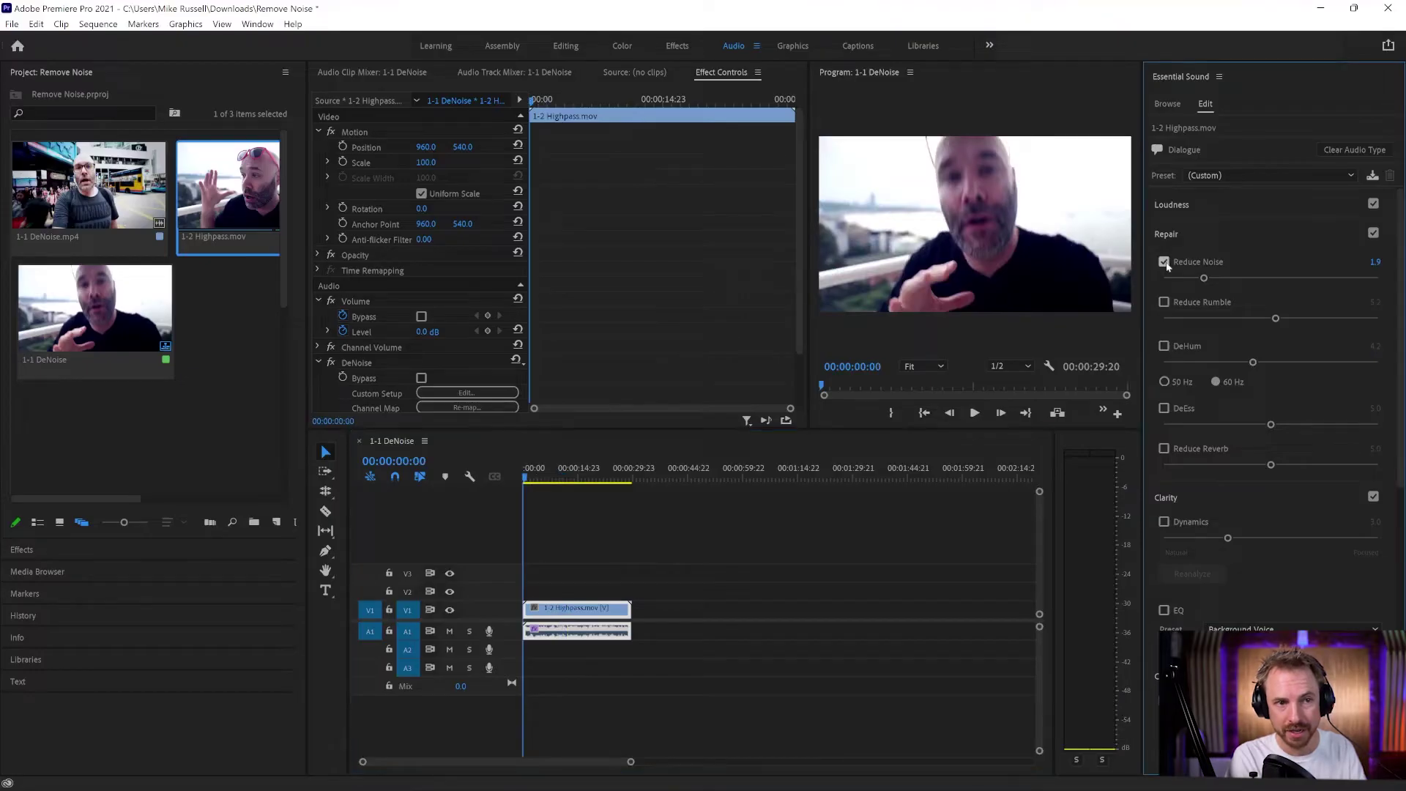
click(1166, 263)
key(space)
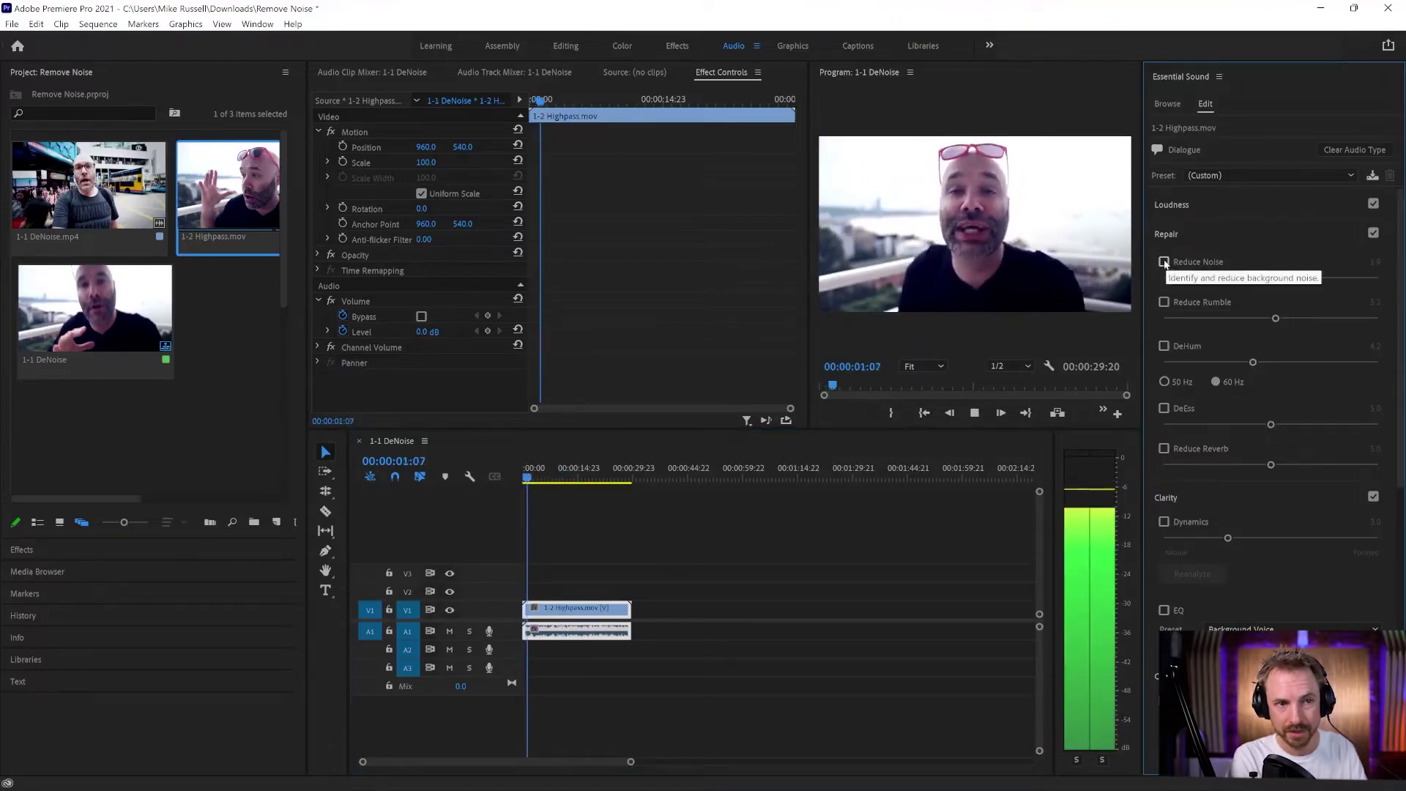
click(1164, 262)
click(1164, 302)
click(1165, 347)
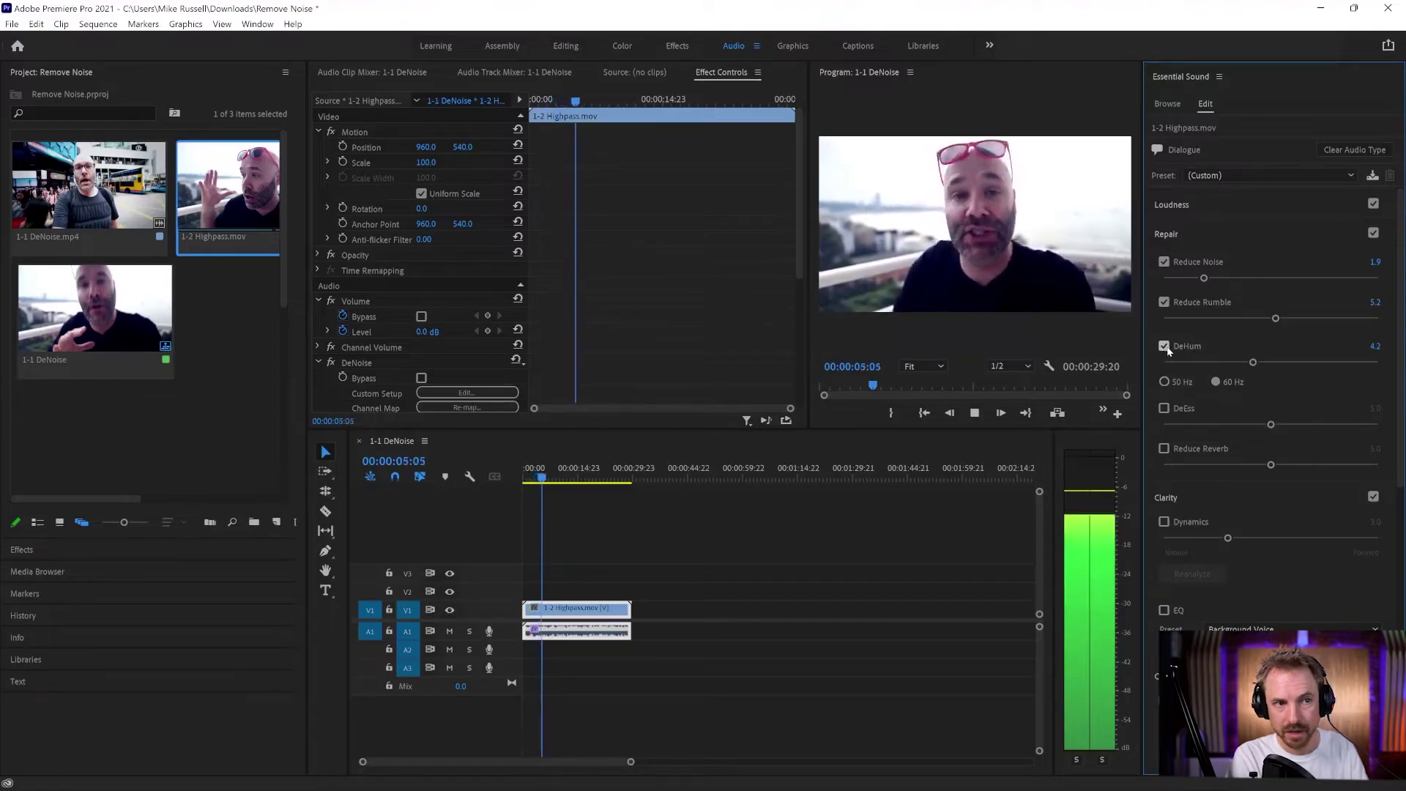
key(space)
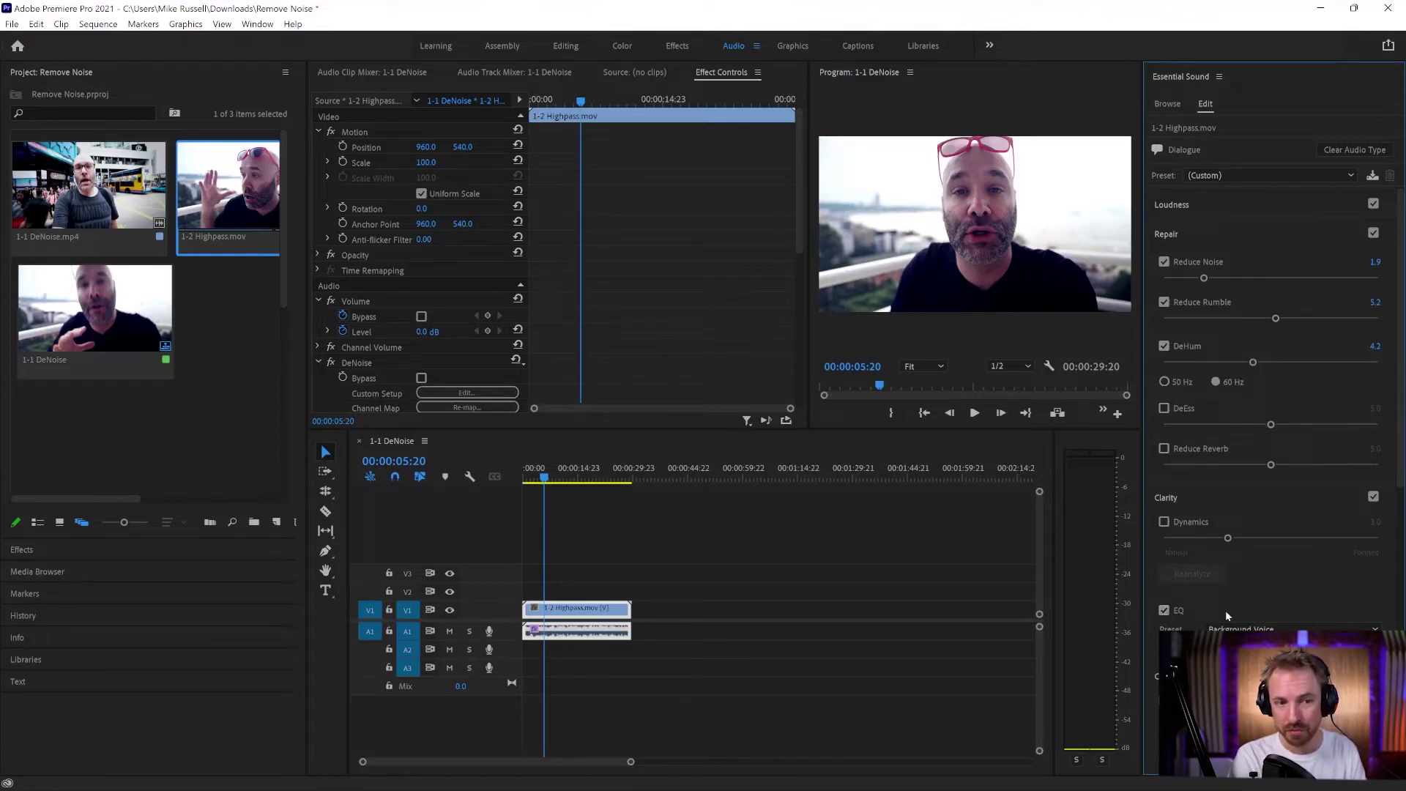
Apply the Podcast Voice EQ preset and set its Amount to 7.2.
click(1260, 628)
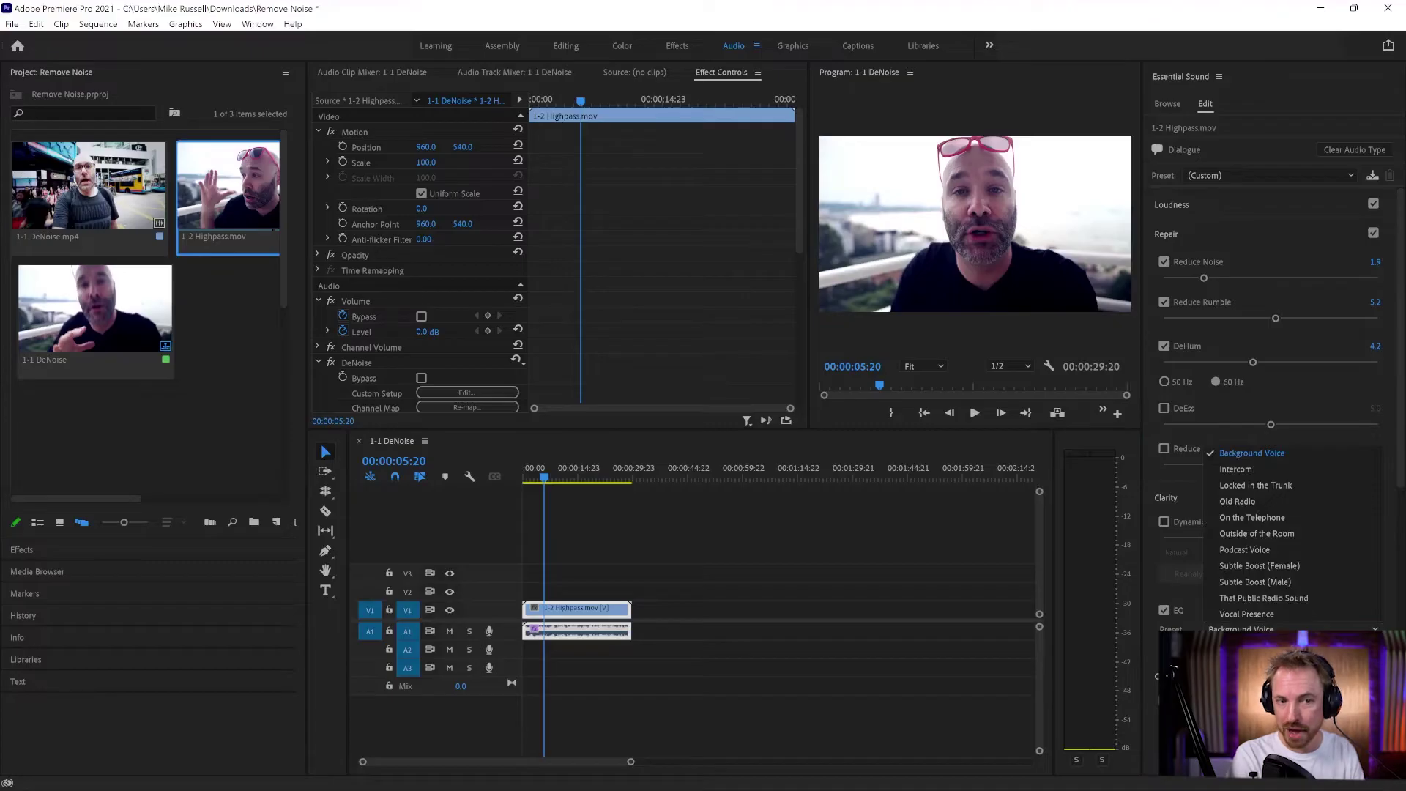
click(1256, 550)
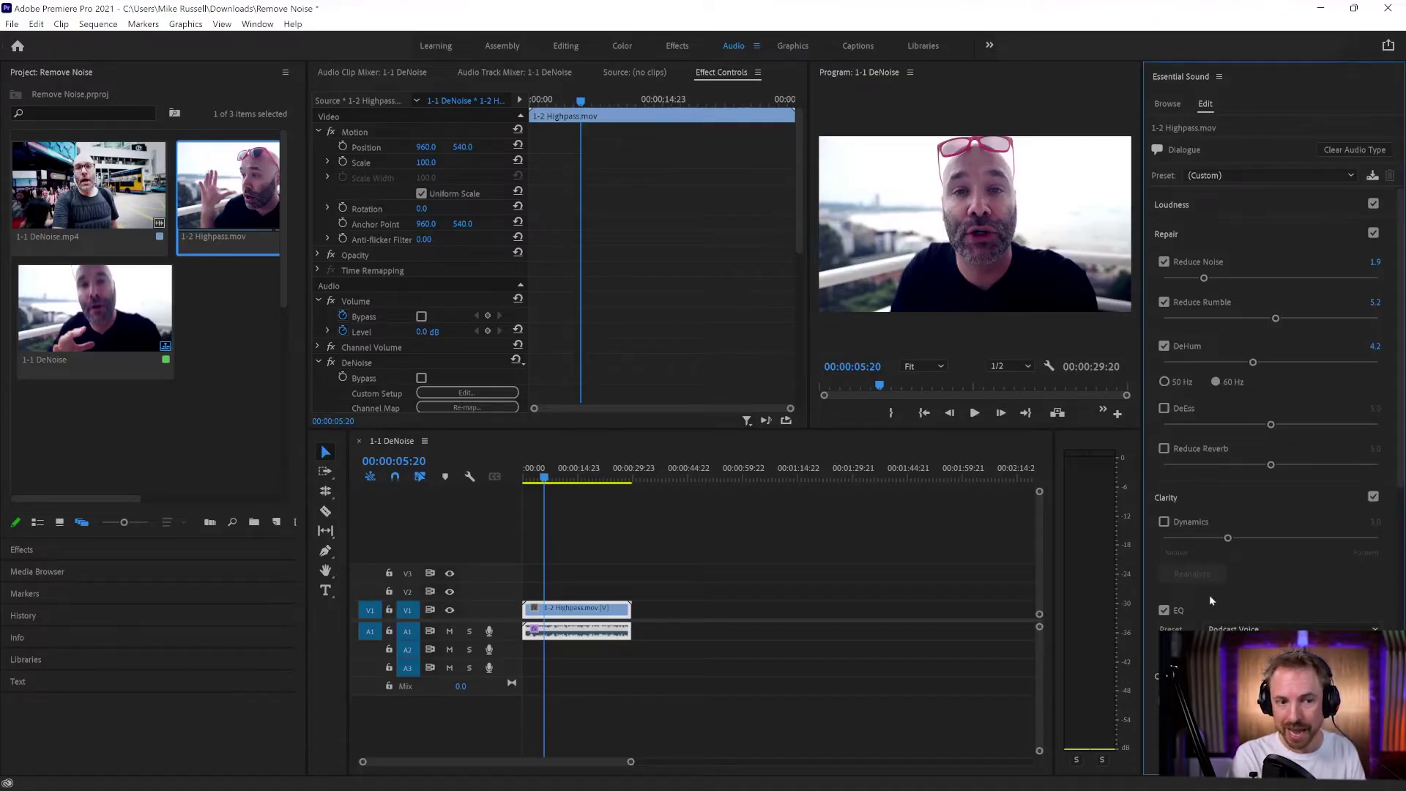
scroll(1212, 601, down, 5)
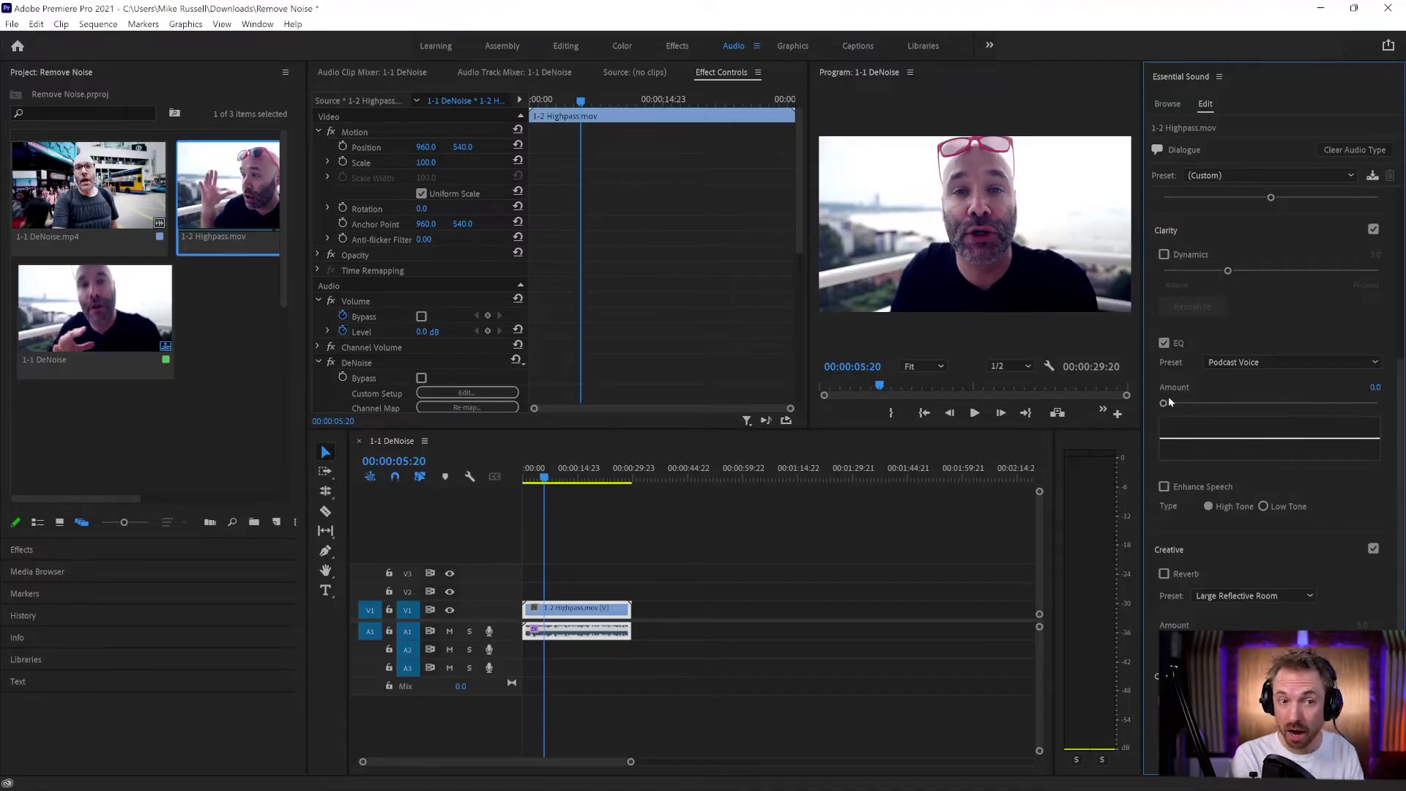
key(space)
drag(1172, 402, 1318, 404)
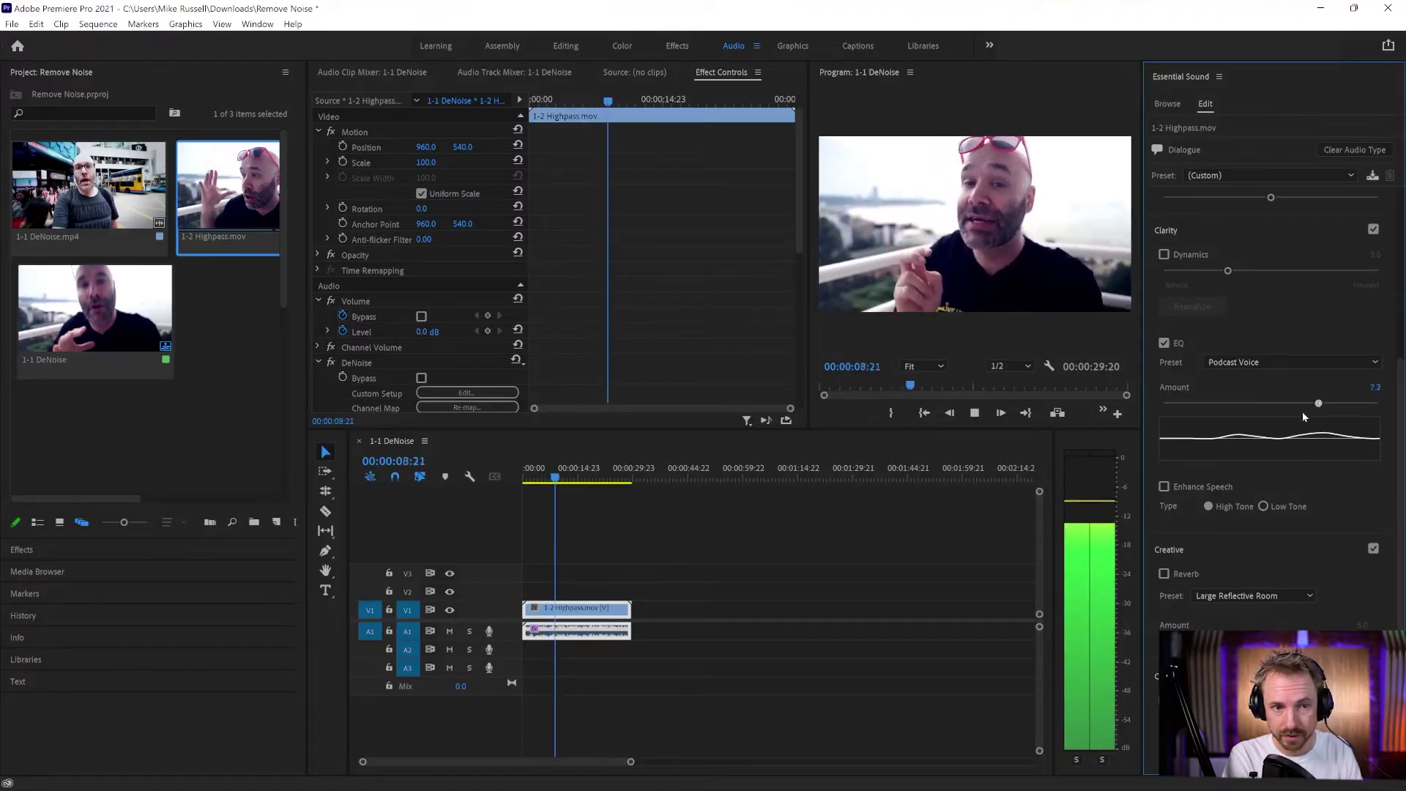
key(space)
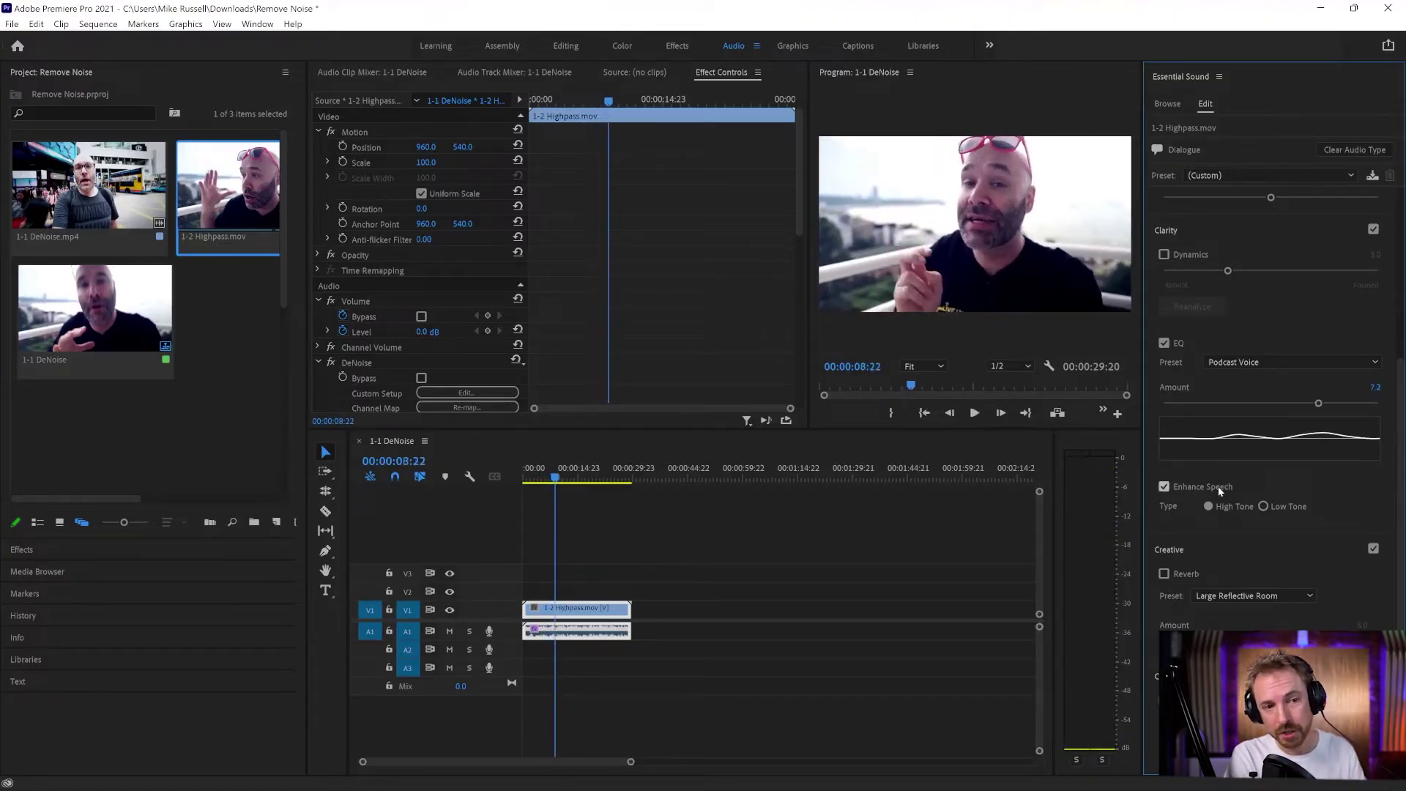
Turn on Enhance Speech with Low Tone and play the clip from 00:00:02:19.
key(space)
key(space)
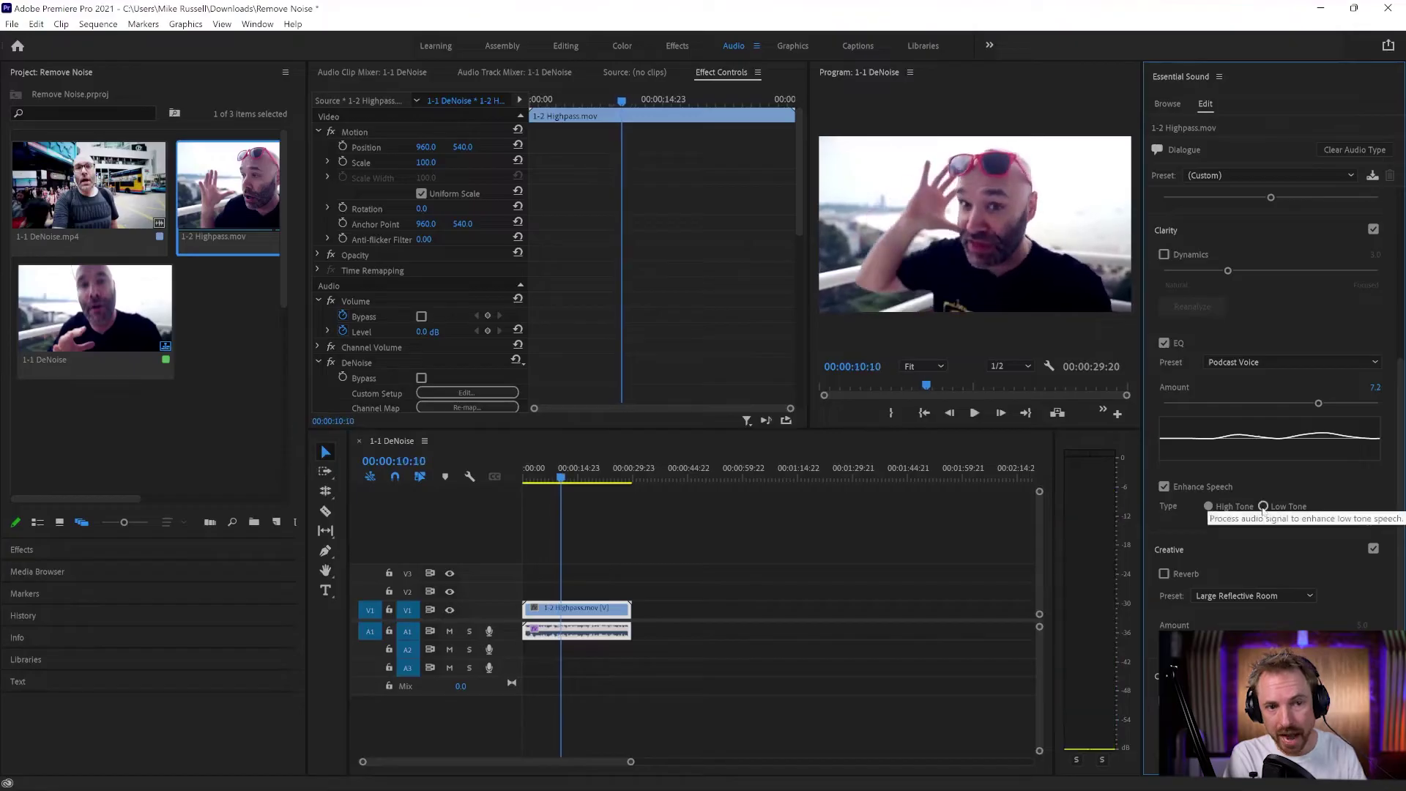
click(1264, 506)
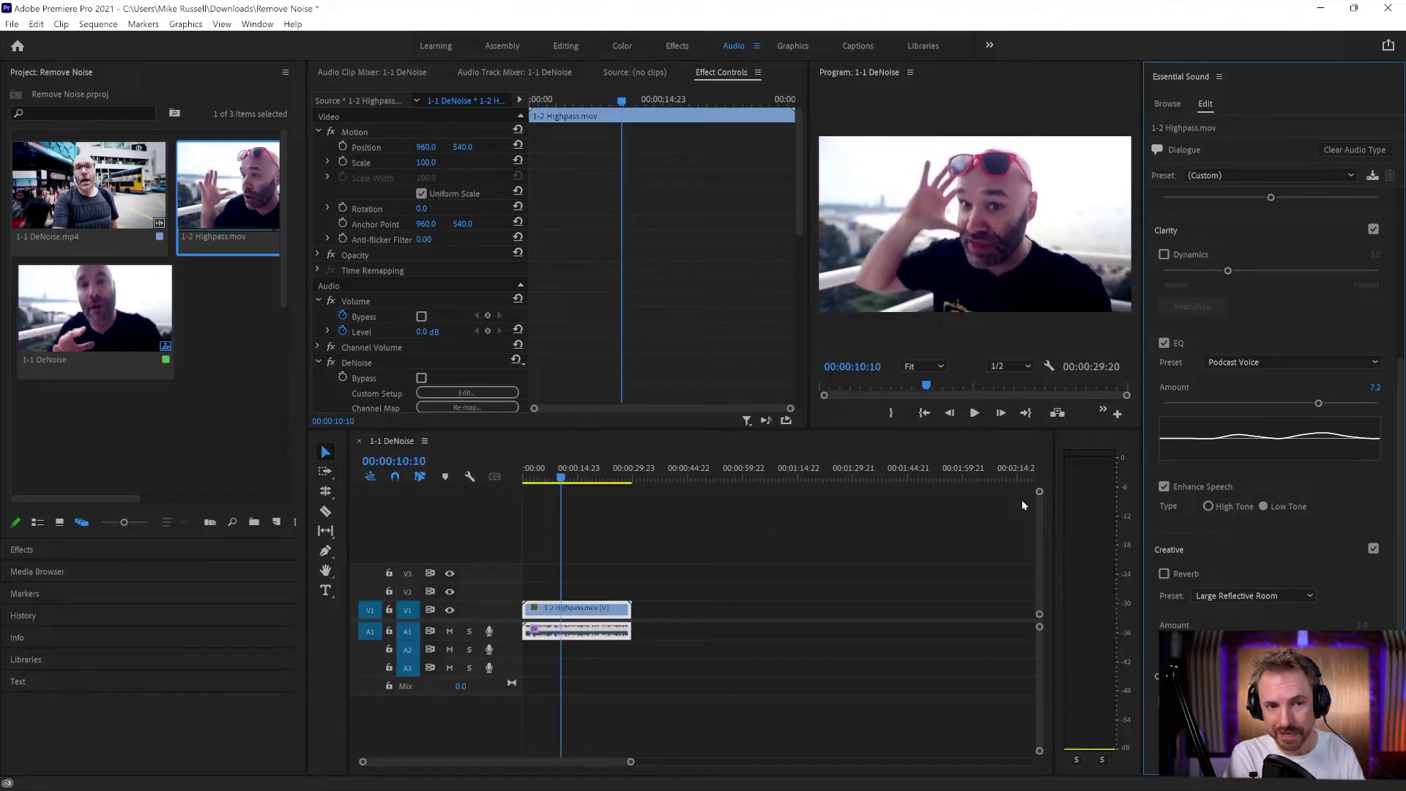
click(533, 477)
key(space)
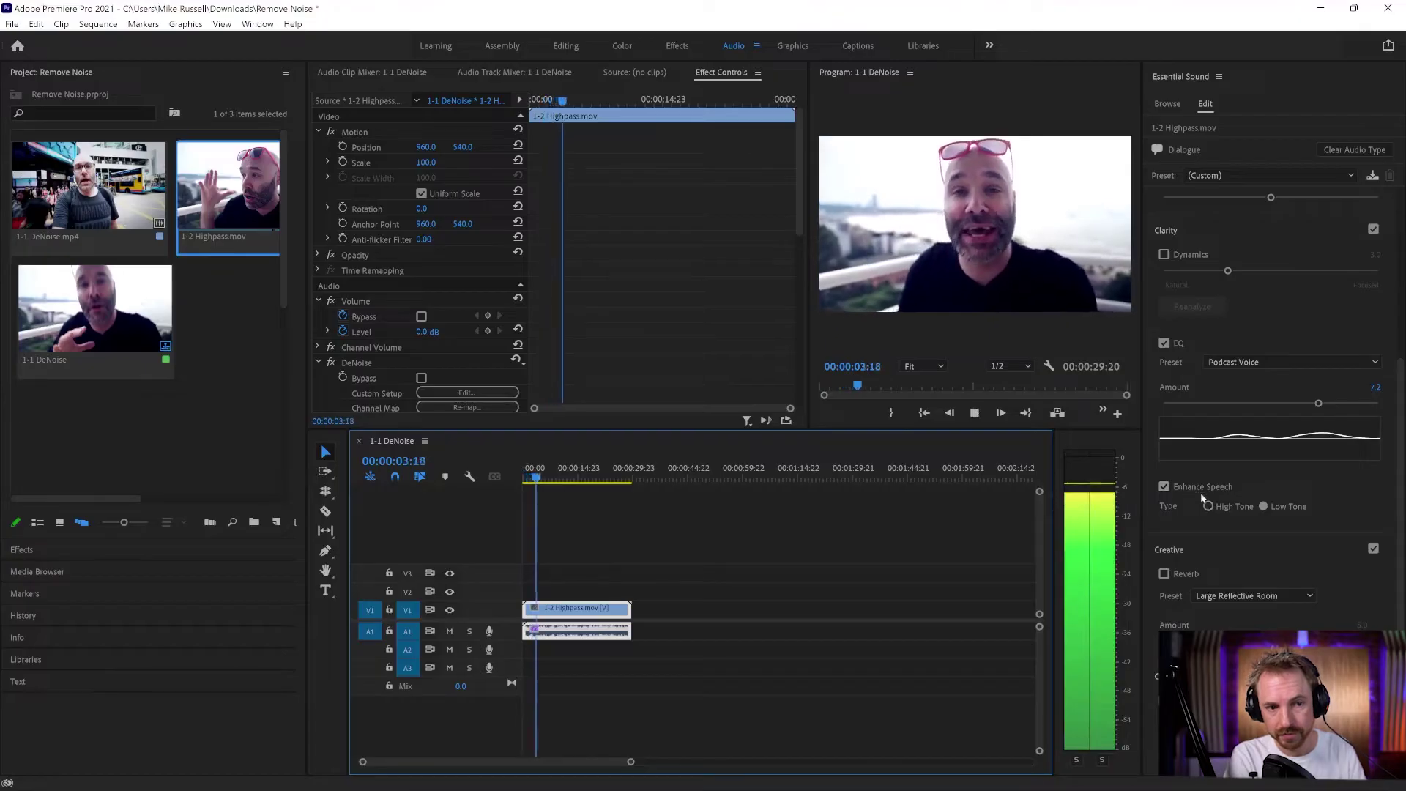
key(space)
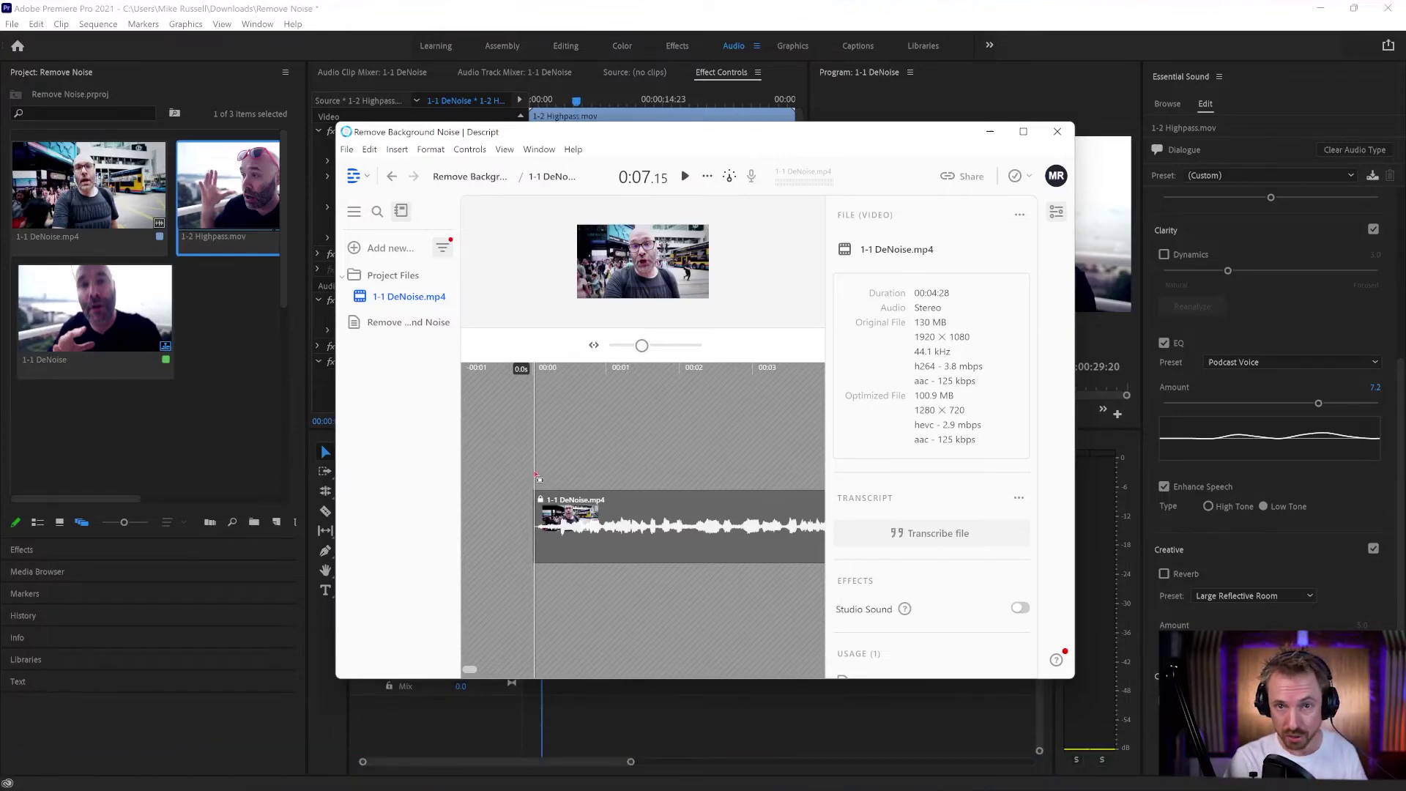
Play the original 1-1 DeNoise.mp4 in Descript, then enable Studio Sound at 100% intensity.
click(537, 477)
key(space)
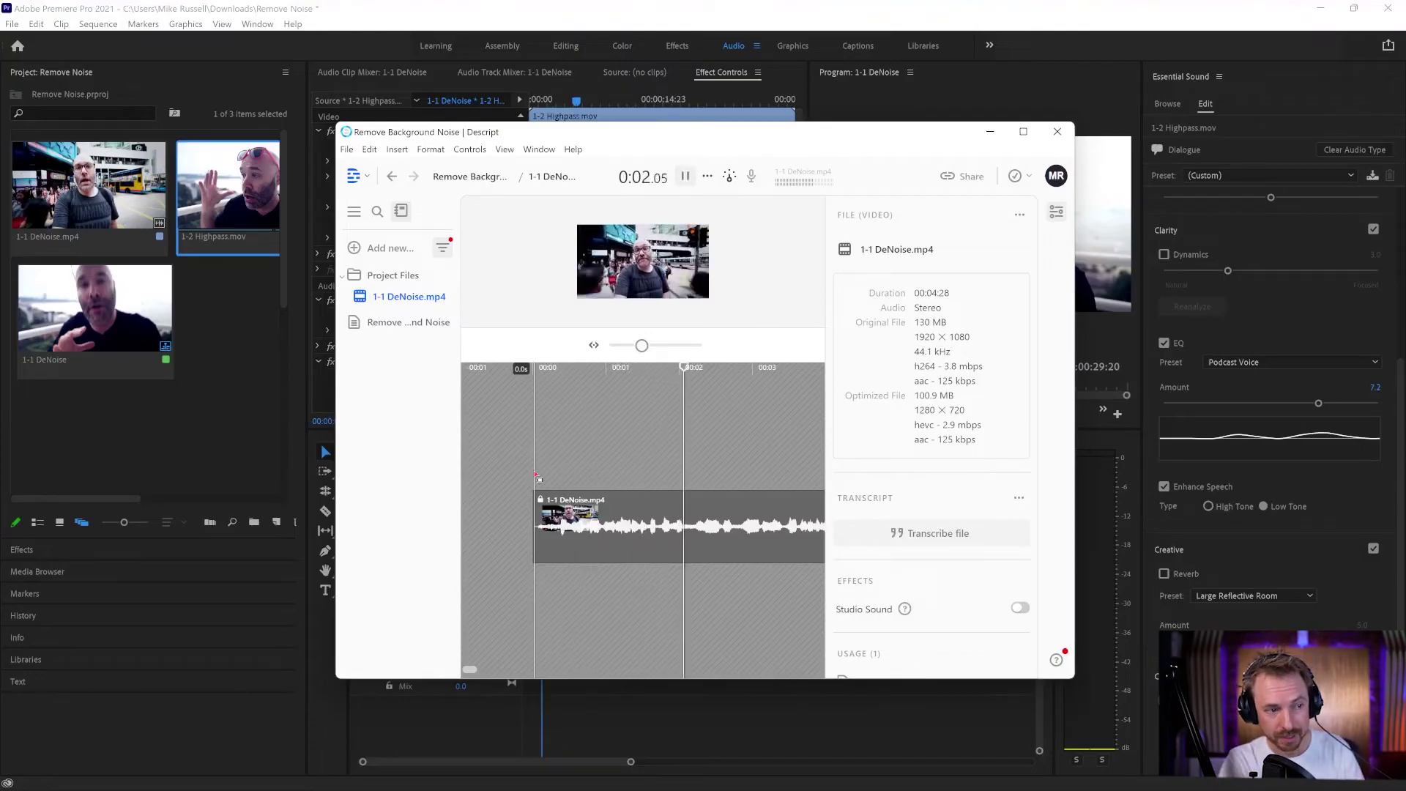
key(space)
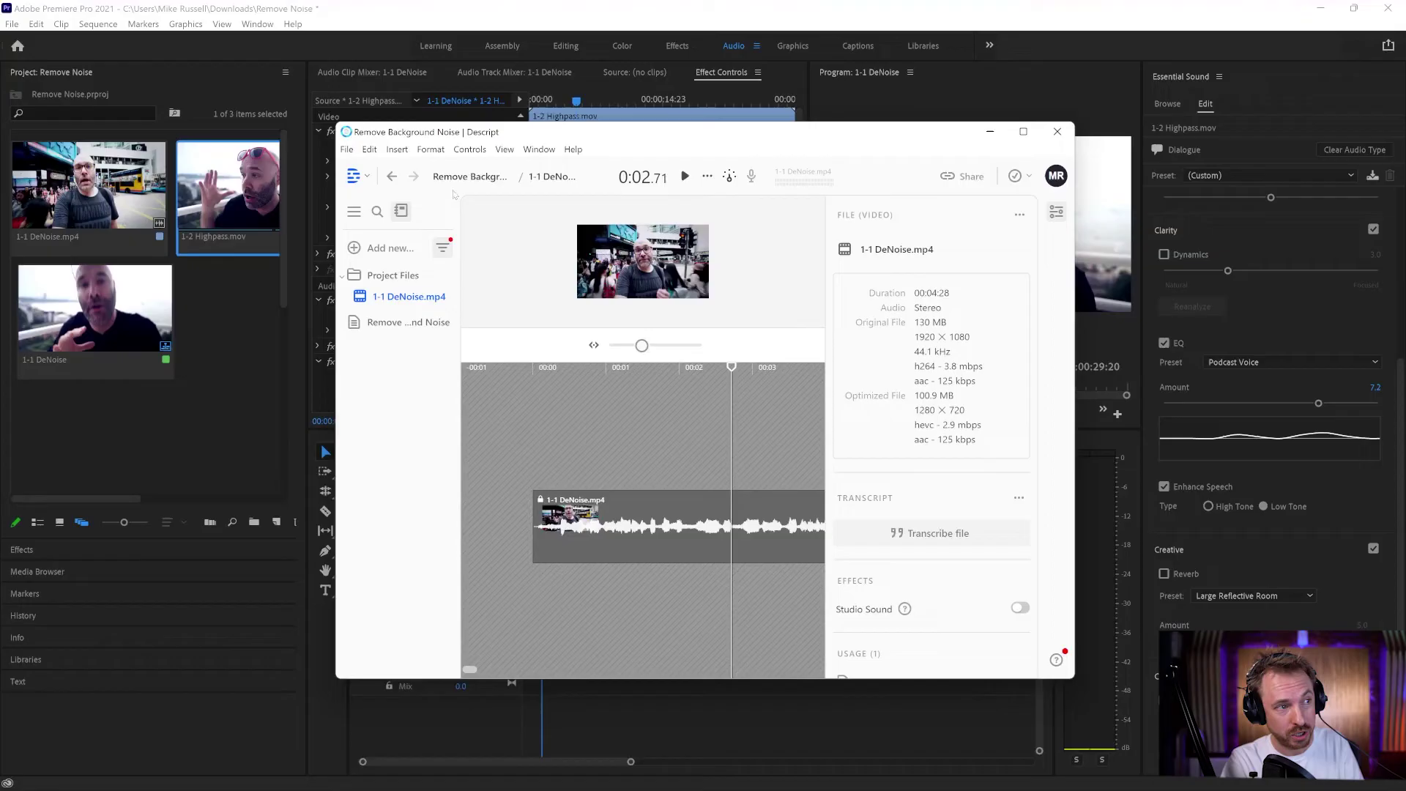
click(1019, 609)
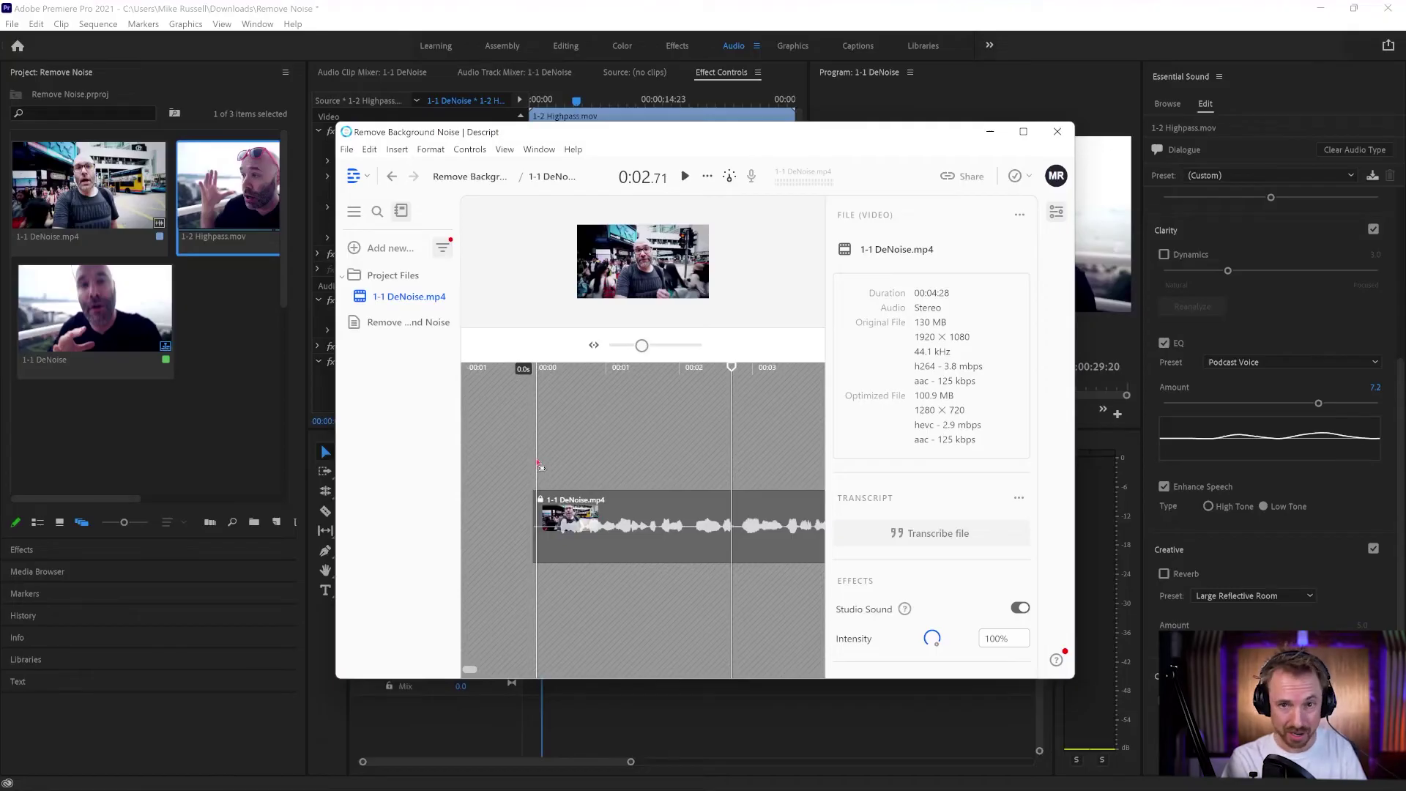
click(538, 465)
key(space)
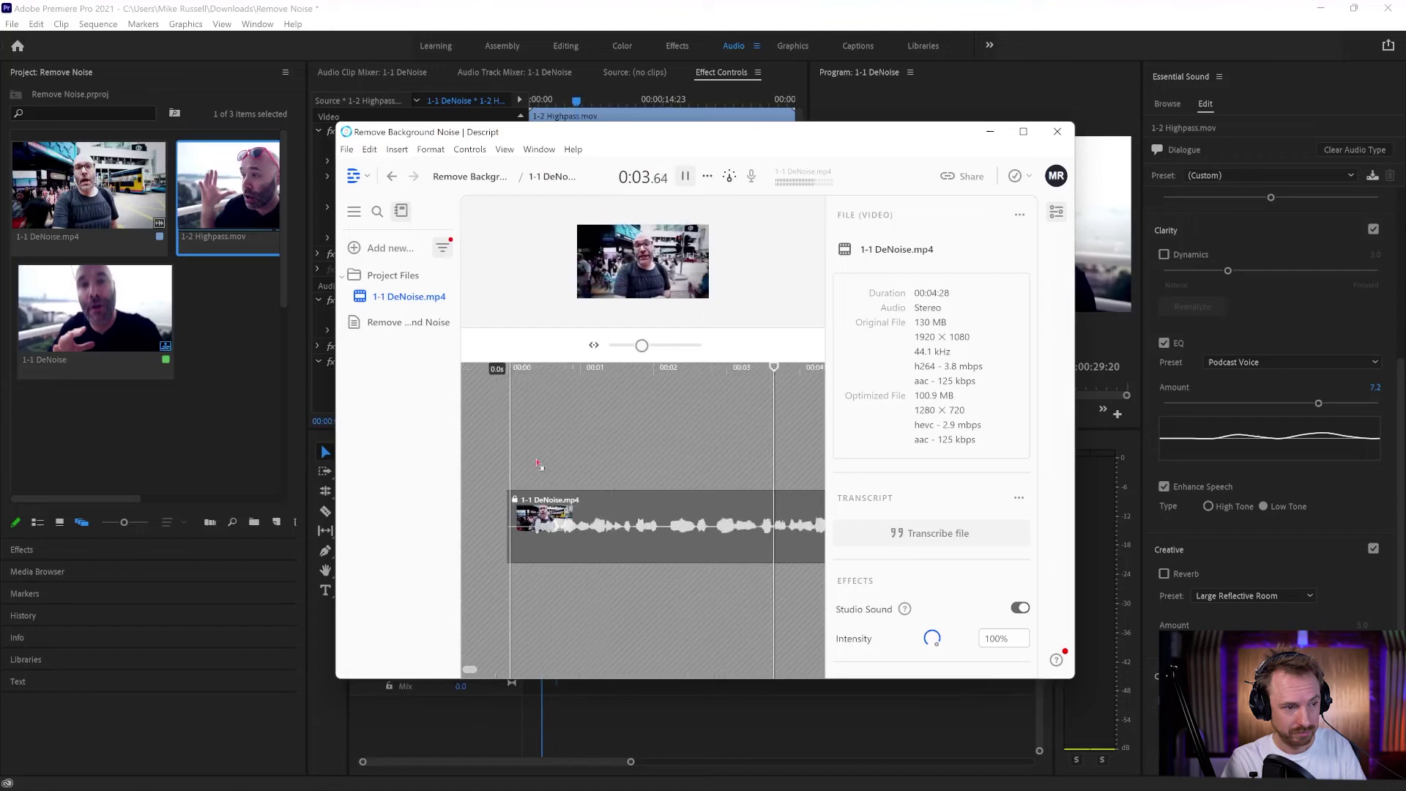
key(space)
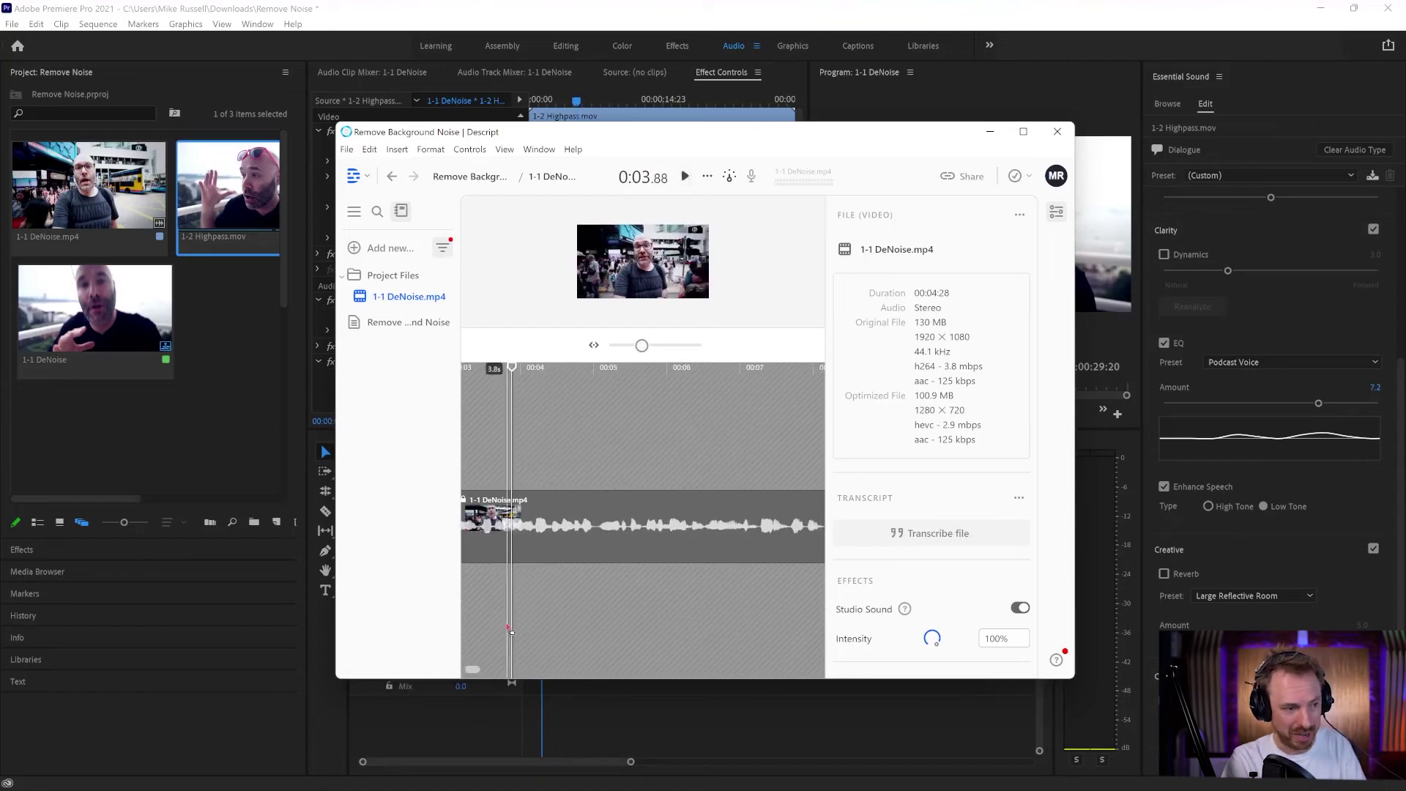
drag(474, 672, 471, 674)
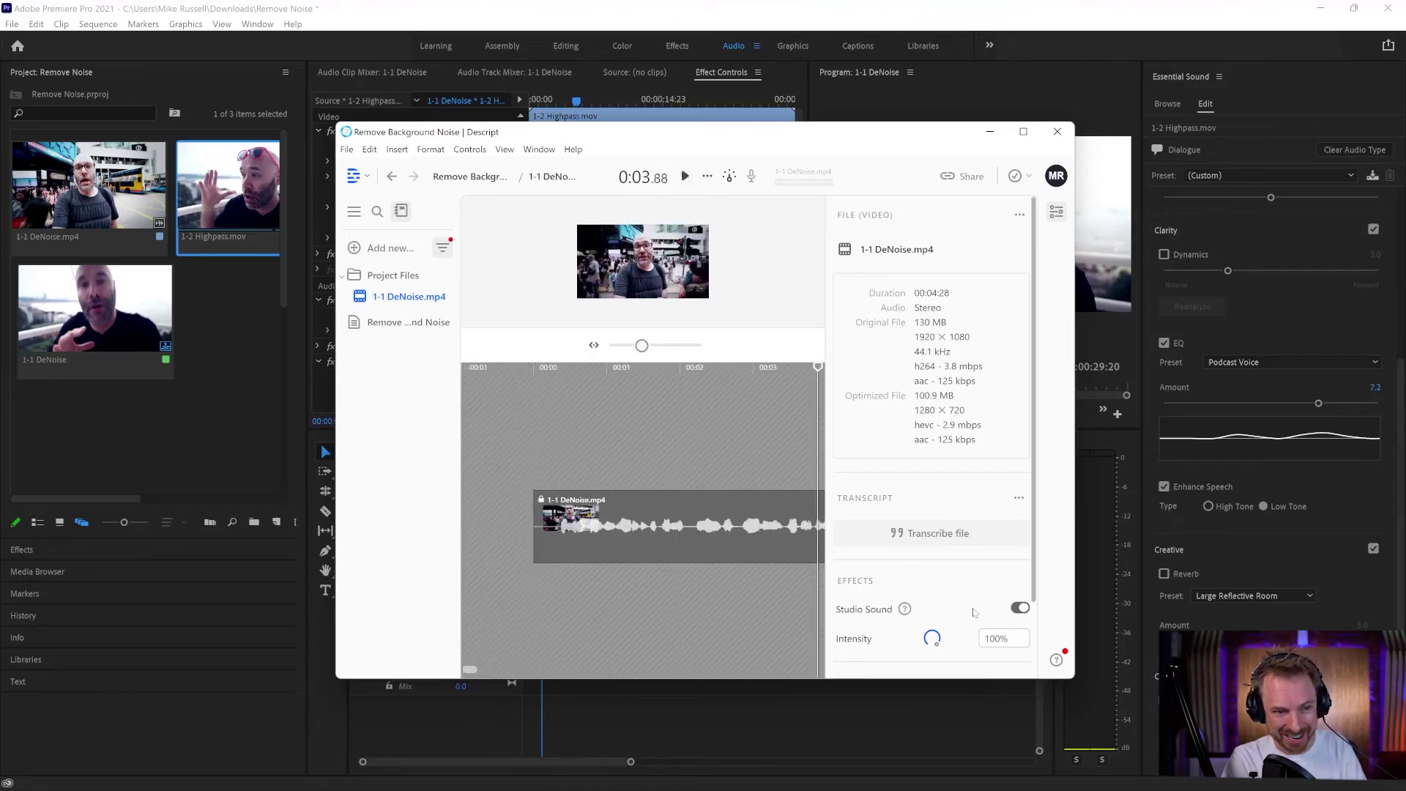
click(1018, 609)
key(space)
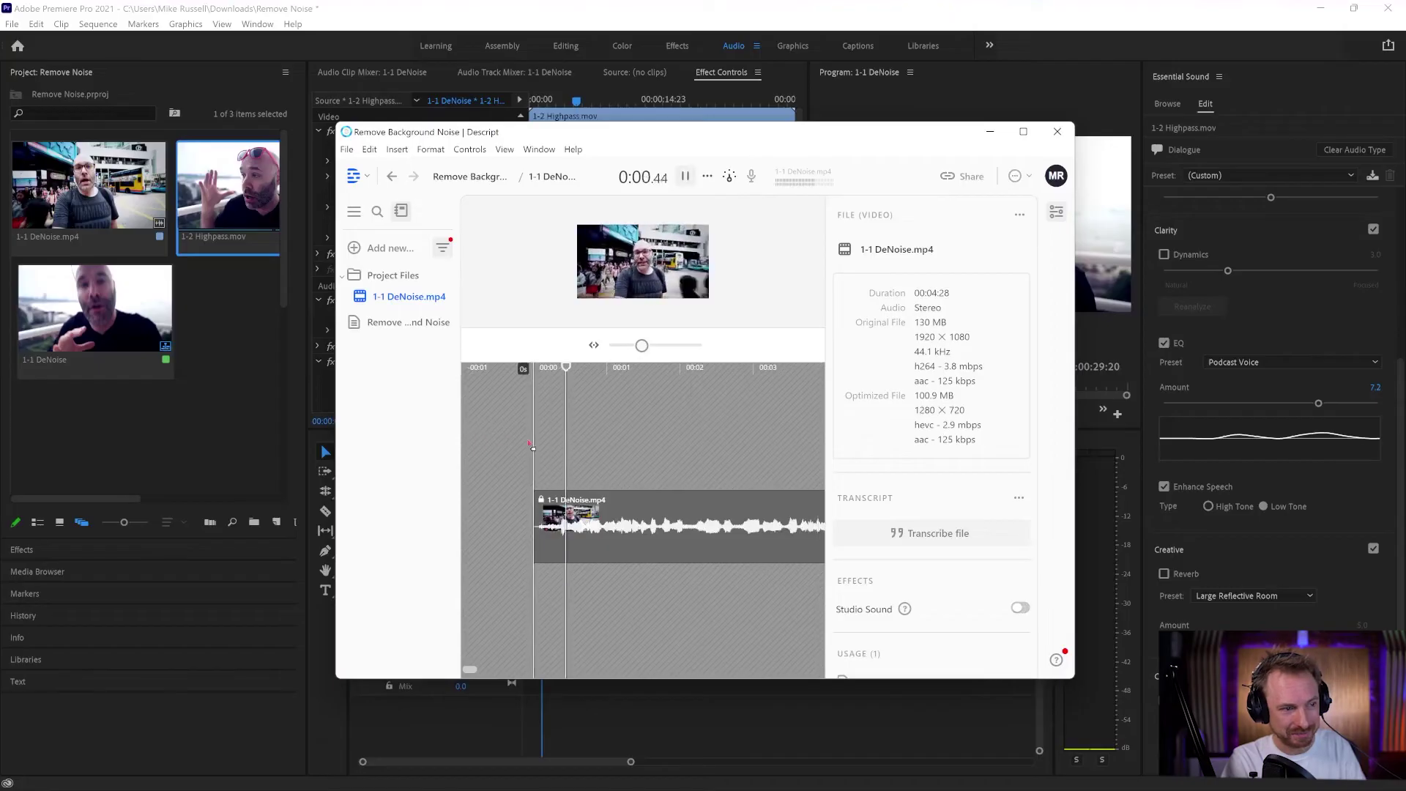
click(1020, 609)
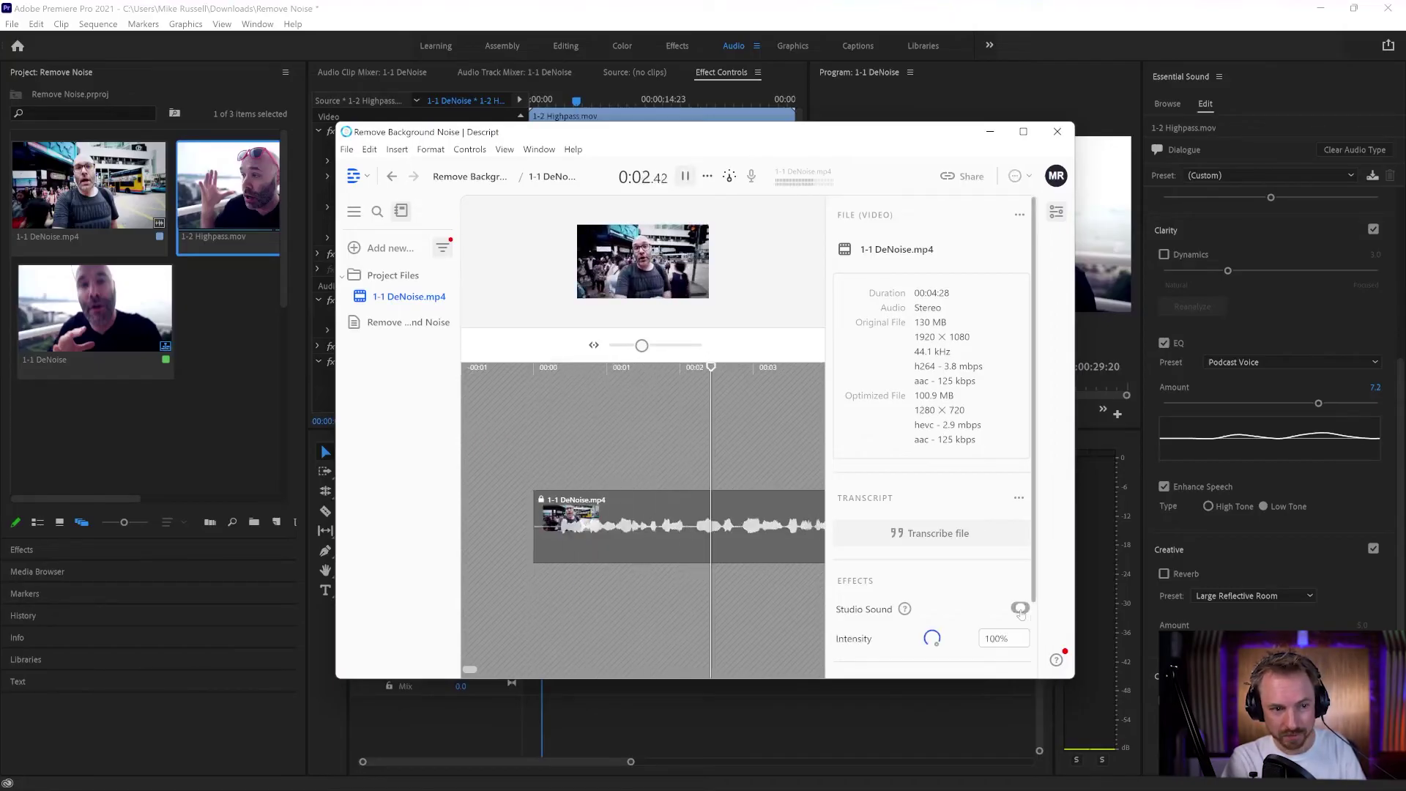